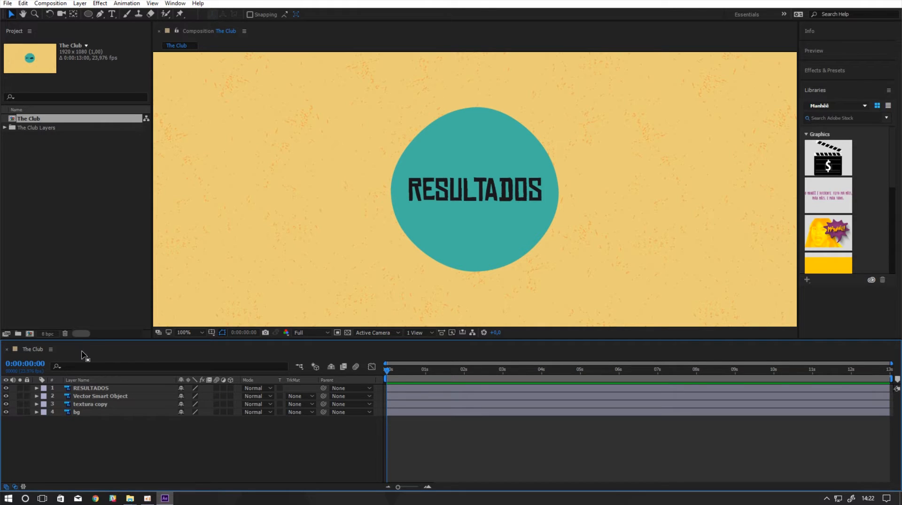
# - Check the visibility of the RESULTADOS and Vector Smart Object layers, leaving only RESULTADOS hidden
pyautogui.click(6, 389)
pyautogui.click(6, 389)
pyautogui.click(6, 388)
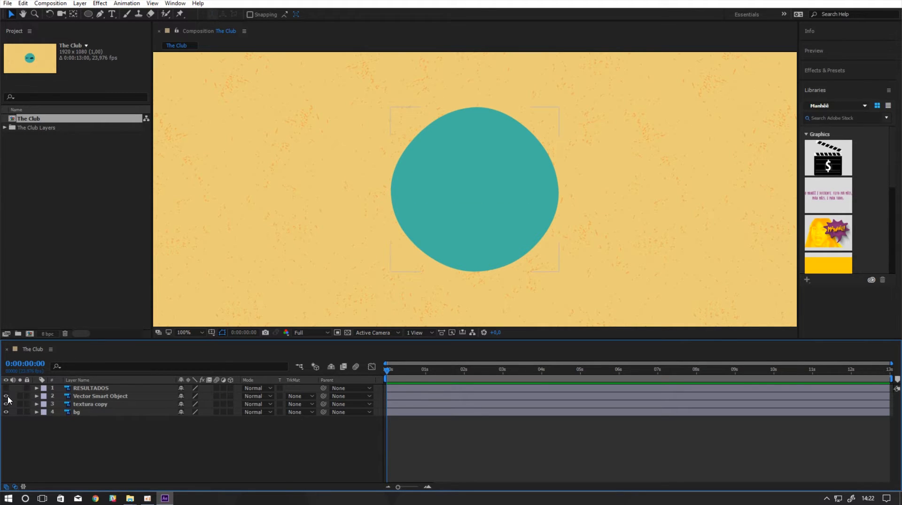
pyautogui.click(6, 397)
pyautogui.click(6, 396)
pyautogui.click(6, 396)
pyautogui.click(7, 396)
pyautogui.click(6, 388)
pyautogui.click(7, 390)
# - Draw a rectangular mask on the Vector Smart Object layer that encloses the whole teal circle
pyautogui.click(98, 397)
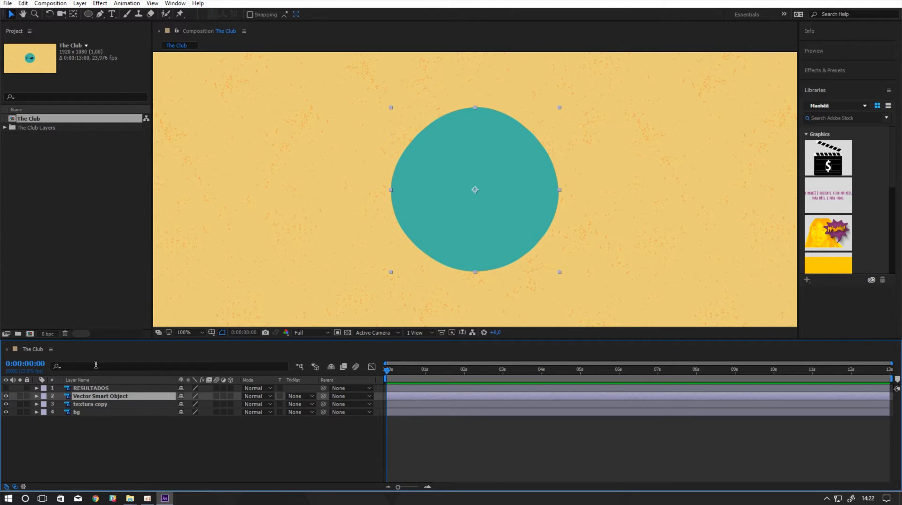
pyautogui.click(87, 17)
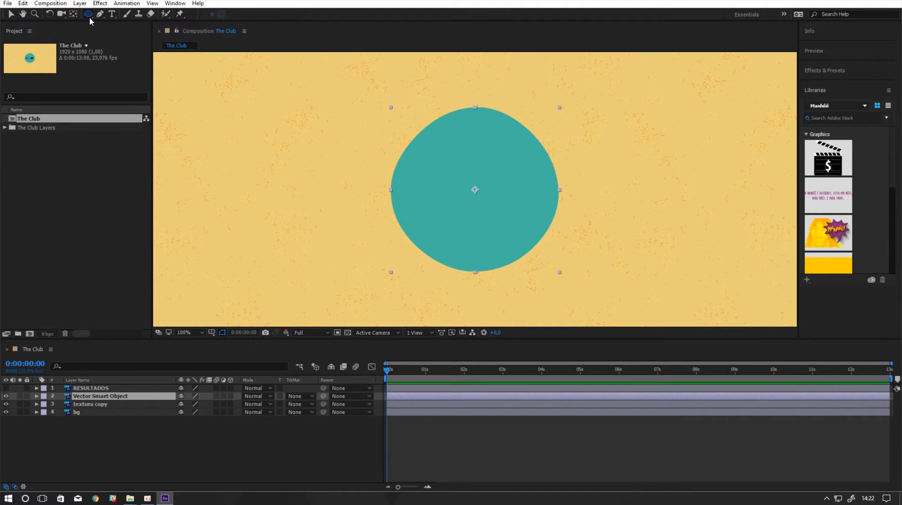
pyautogui.click(89, 15)
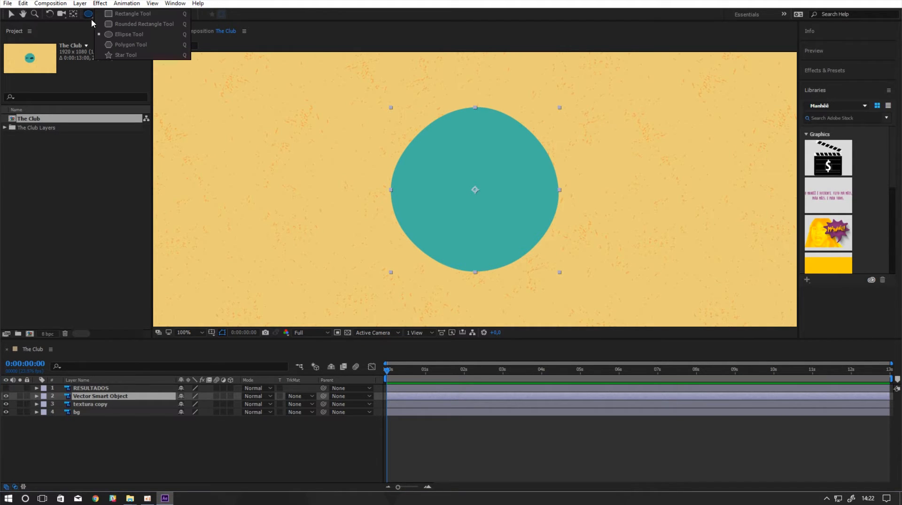
pyautogui.click(118, 14)
pyautogui.moveTo(368, 82); pyautogui.dragTo(582, 296)
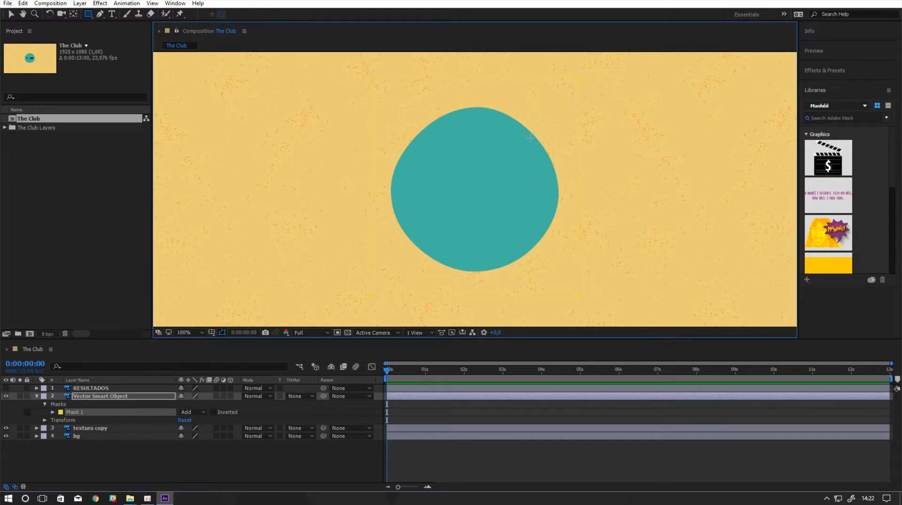
# - Change the outline colour of Mask 1 to red
pyautogui.click(60, 414)
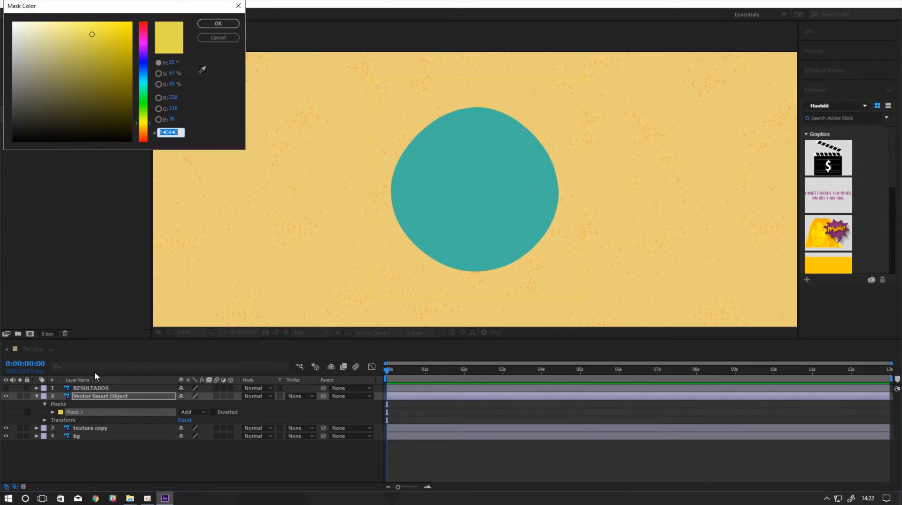
pyautogui.click(142, 137)
pyautogui.click(205, 27)
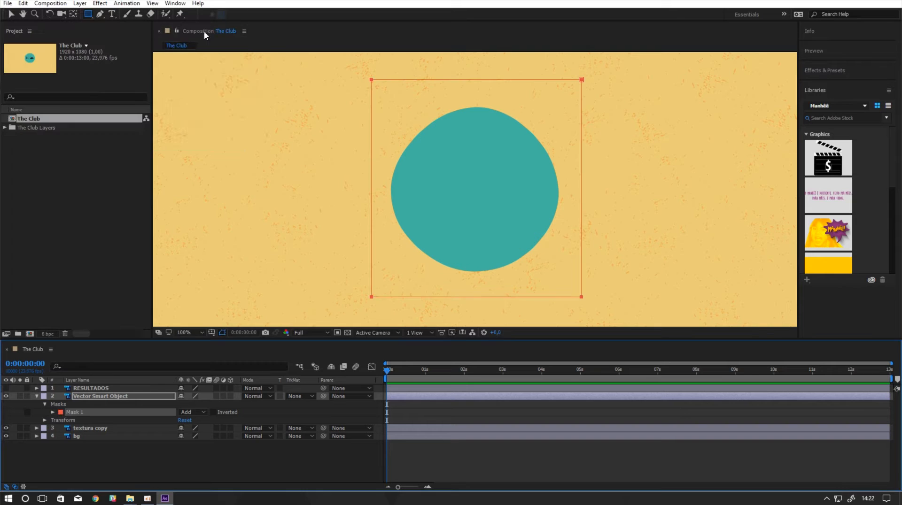
# - Keyframe the Mask Path of Mask 1 at 0:00:00:00 and at 0:00:00:12
pyautogui.click(53, 413)
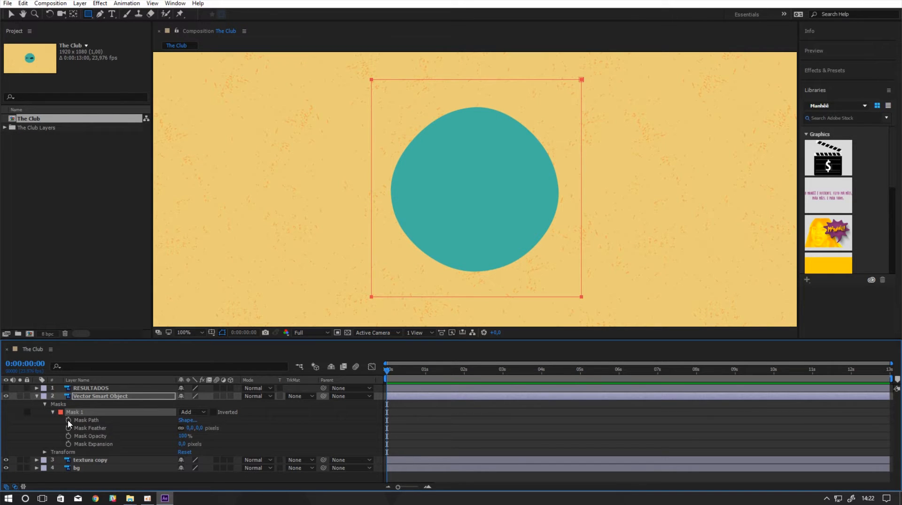
pyautogui.click(68, 420)
pyautogui.moveTo(398, 487); pyautogui.dragTo(413, 487)
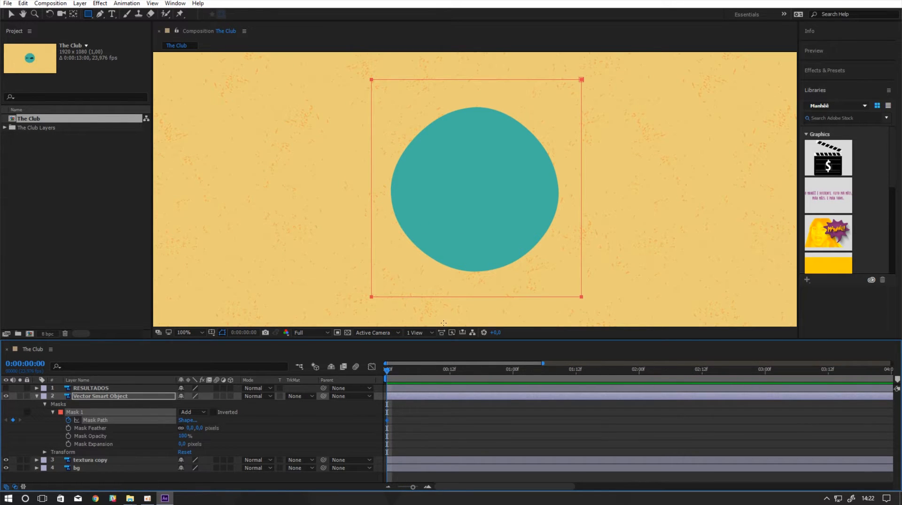
pyautogui.moveTo(429, 381); pyautogui.dragTo(455, 376)
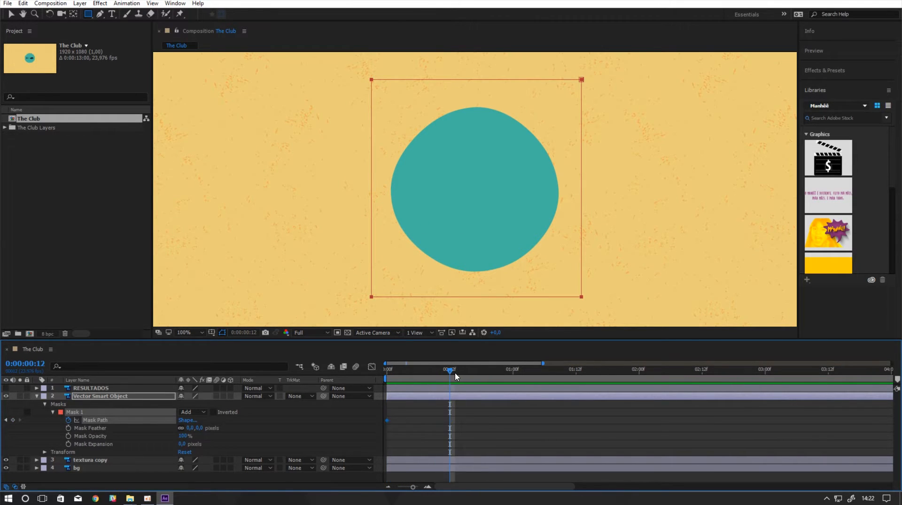
pyautogui.click(13, 419)
# - At the first frame, shrink the mask's height to a thin strip above the circle and scrub through the reveal
pyautogui.moveTo(450, 370); pyautogui.dragTo(368, 379)
pyautogui.click(11, 14)
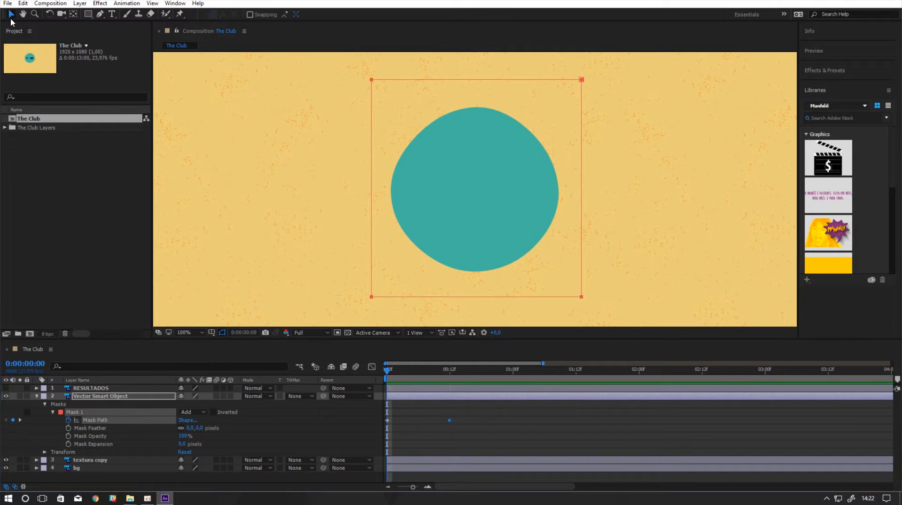
pyautogui.doubleClick(467, 298)
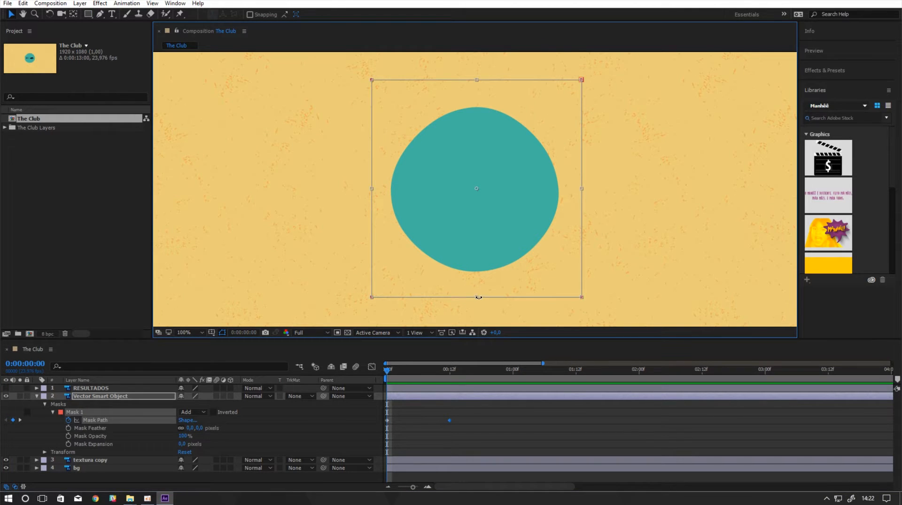
pyautogui.moveTo(477, 296); pyautogui.dragTo(477, 94)
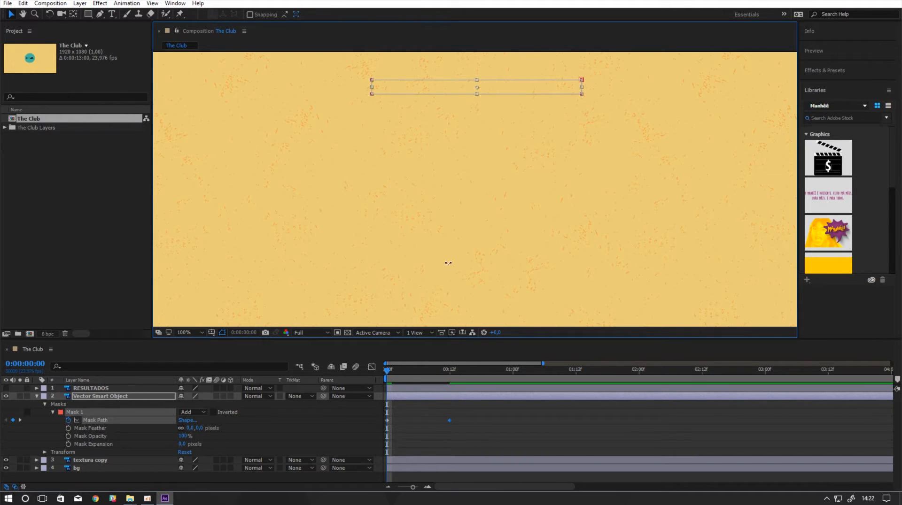
pyautogui.moveTo(394, 371); pyautogui.dragTo(423, 380)
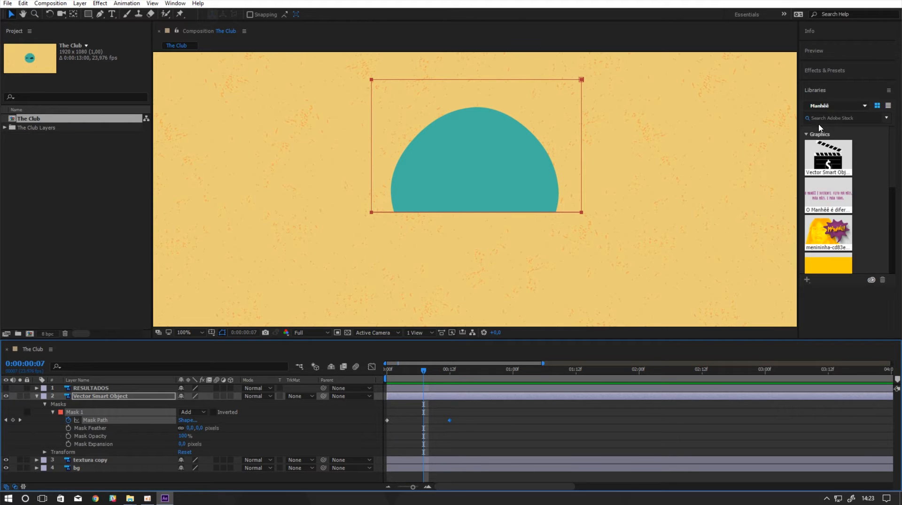
# - Find the Turbulent Displace effect and apply it to the Vector Smart Object layer
pyautogui.click(825, 71)
pyautogui.click(830, 85)
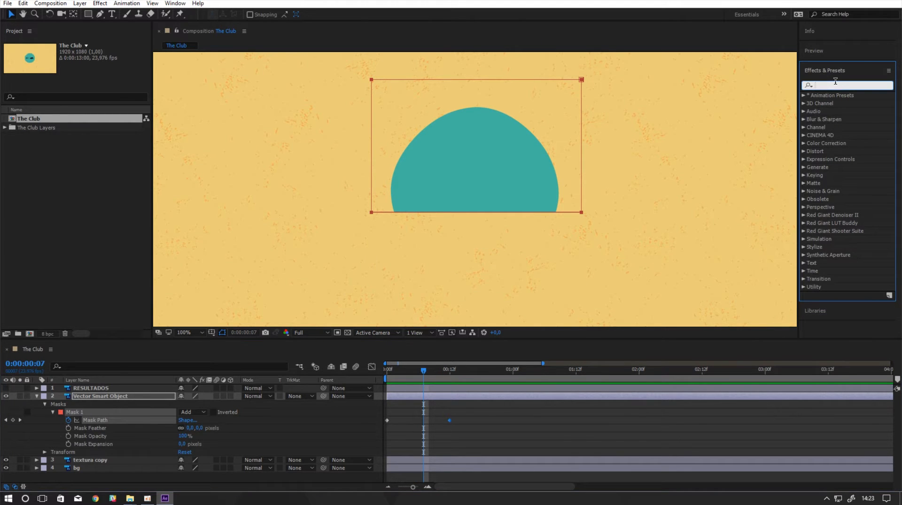
pyautogui.write('displ')
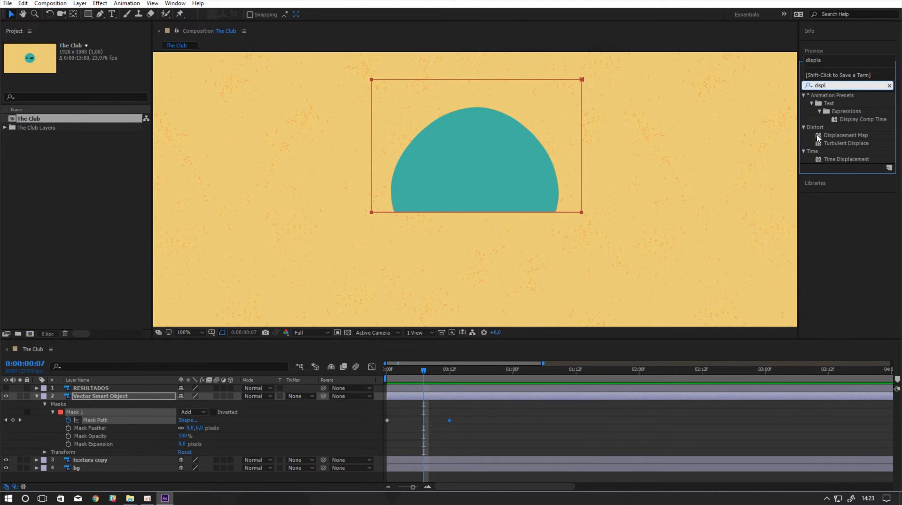
pyautogui.moveTo(845, 144); pyautogui.dragTo(500, 185)
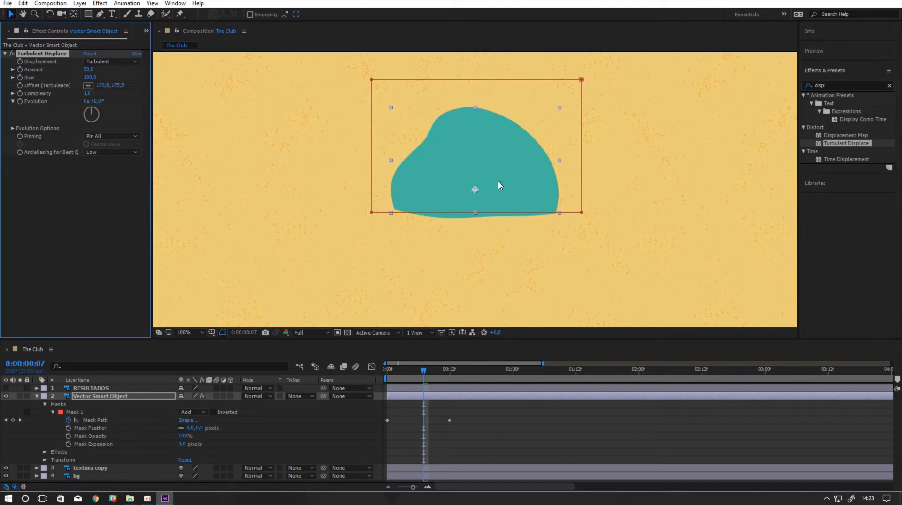
# - Set the Turbulent Displace Amount to 323 and its Size to 6
pyautogui.moveTo(88, 70); pyautogui.dragTo(121, 100)
pyautogui.click(90, 77)
pyautogui.write('23')
pyautogui.press('Return')
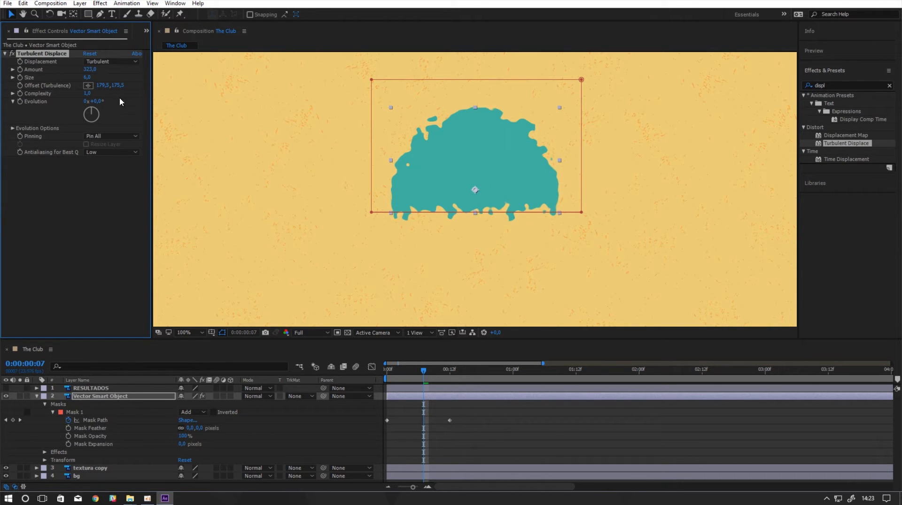
# - Try a different Turbulent Displace Evolution angle at frame 5 and reset it to 0°
pyautogui.moveTo(421, 375)
pyautogui.mouseDown()
pyautogui.moveTo(391, 378)
pyautogui.moveTo(444, 378)
pyautogui.moveTo(414, 378)
pyautogui.mouseUp()
pyautogui.moveTo(90, 106)
pyautogui.mouseDown()
pyautogui.moveTo(85, 119)
pyautogui.moveTo(101, 127)
pyautogui.moveTo(95, 106)
pyautogui.mouseUp()
pyautogui.click(97, 101)
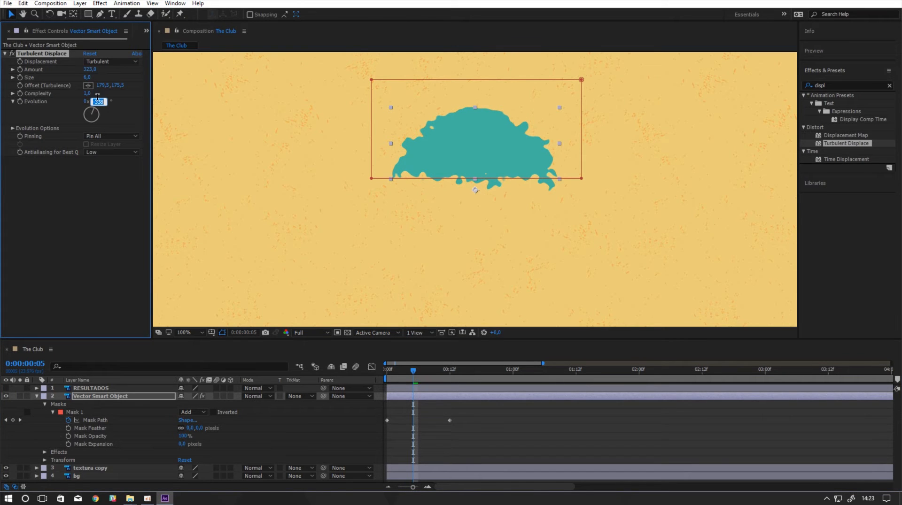
pyautogui.write('0')
pyautogui.press('Return')
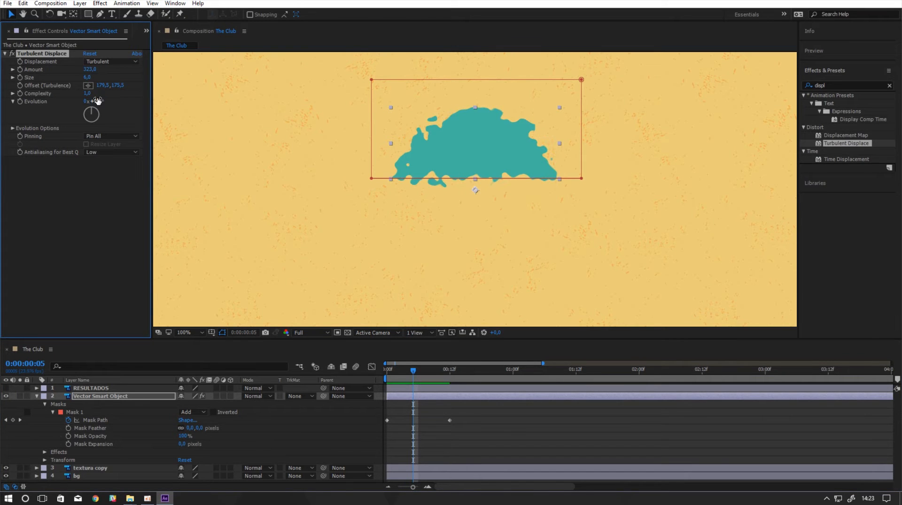
# - Add the expression time*5 to the Turbulent Displace Evolution and scrub to 2 seconds to check it
pyautogui.keyDown('alt'); pyautogui.click(20, 100); pyautogui.keyUp('alt')
pyautogui.write('time*5')
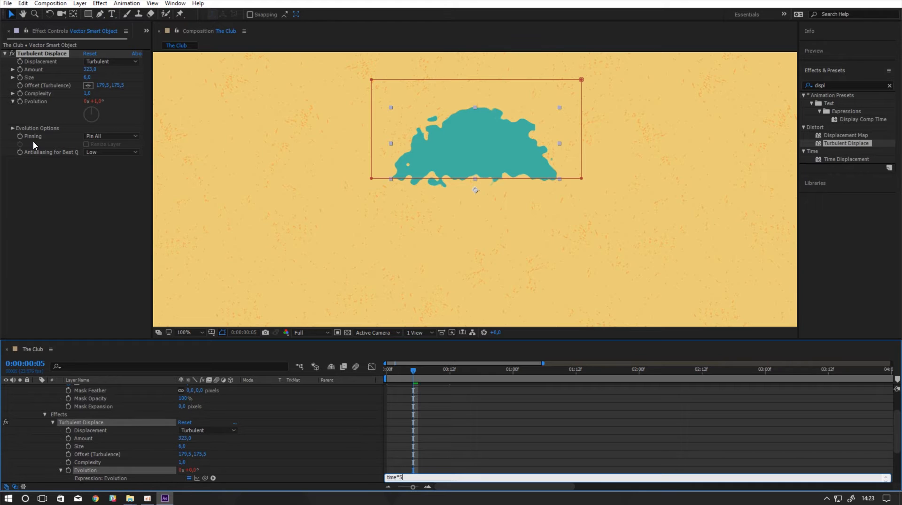
pyautogui.press('KP_Enter')
pyautogui.moveTo(413, 371); pyautogui.dragTo(639, 371)
# - Change the Evolution expression to time*50 and play back the animation
pyautogui.click(397, 480)
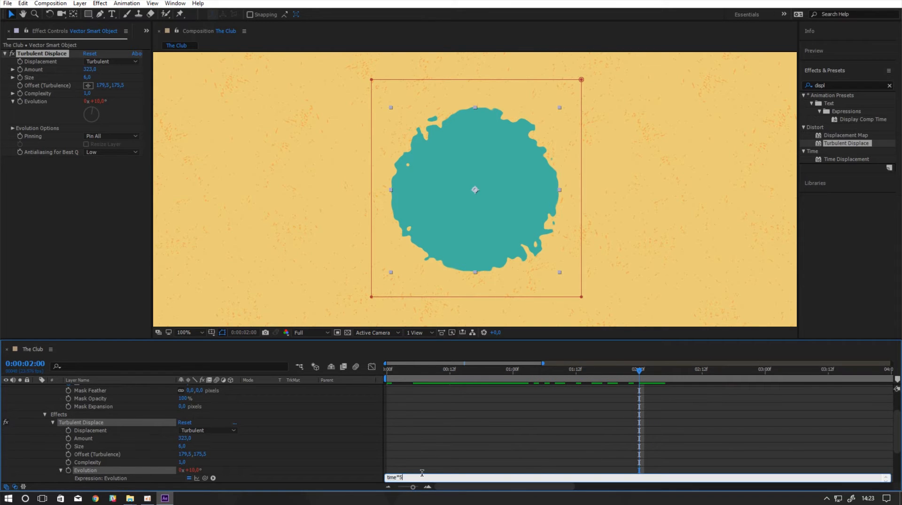
pyautogui.write('0')
pyautogui.press('KP_Enter')
pyautogui.press('space')
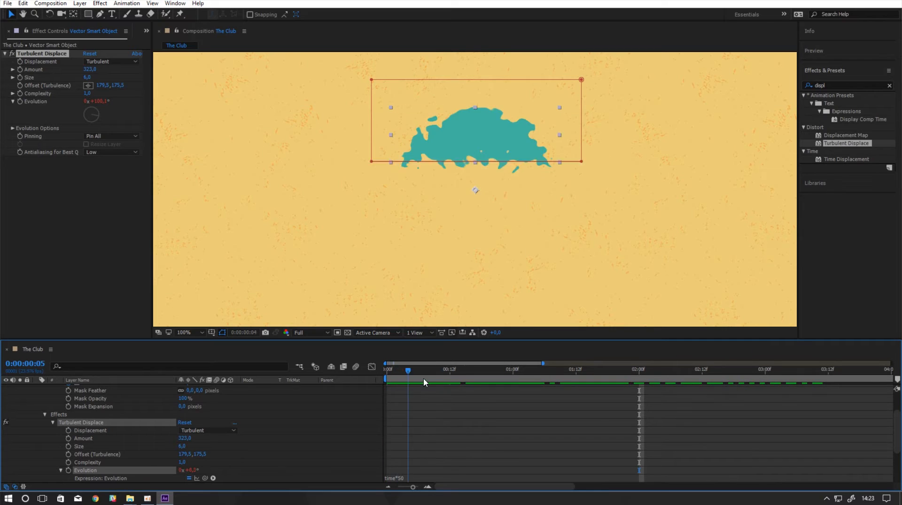
pyautogui.press('space')
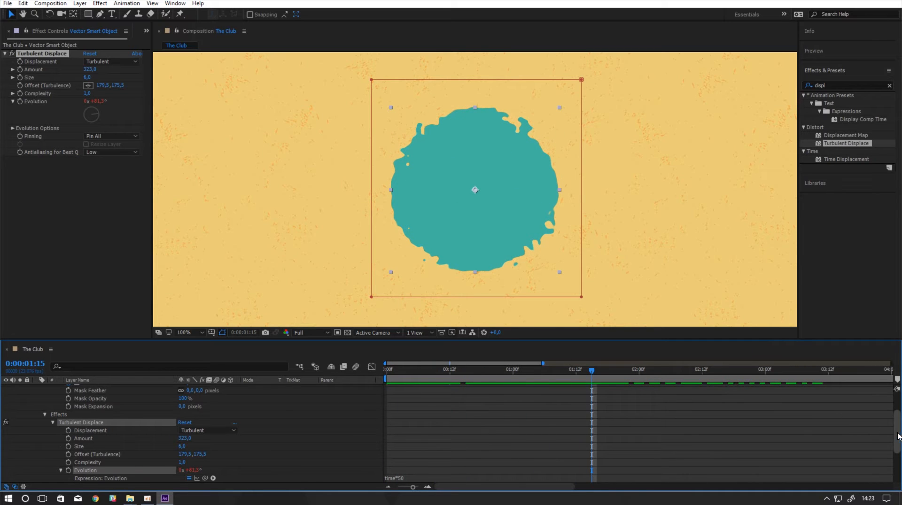
# - Collapse the properties of the Vector Smart Object layer and deselect it
pyautogui.moveTo(897, 434); pyautogui.dragTo(890, 378)
pyautogui.click(65, 413)
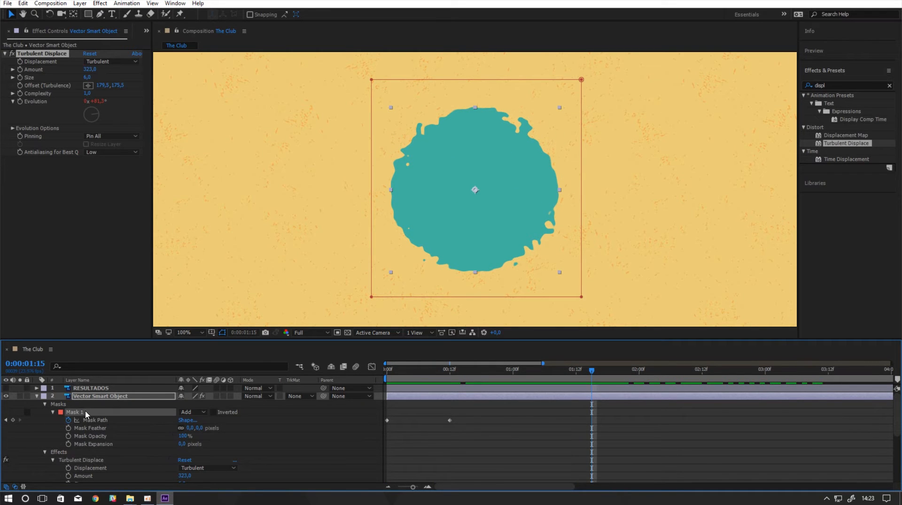
pyautogui.click(36, 396)
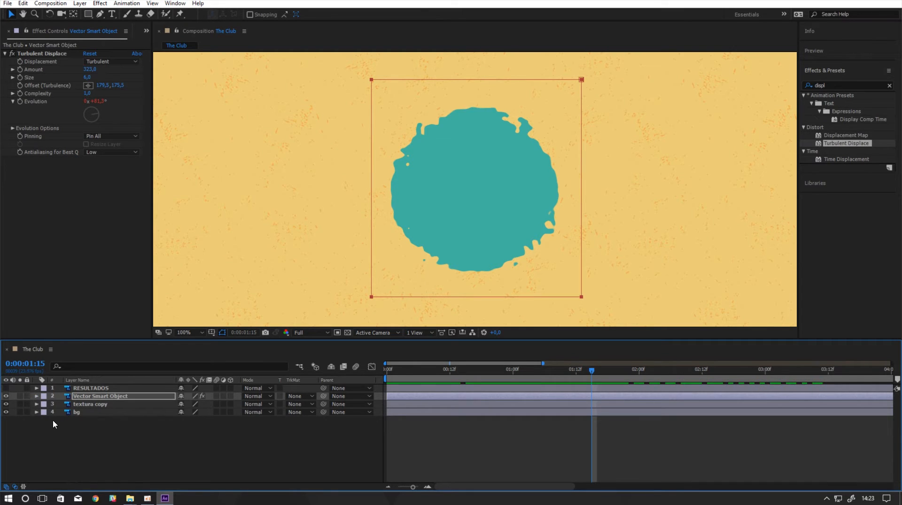
pyautogui.click(52, 420)
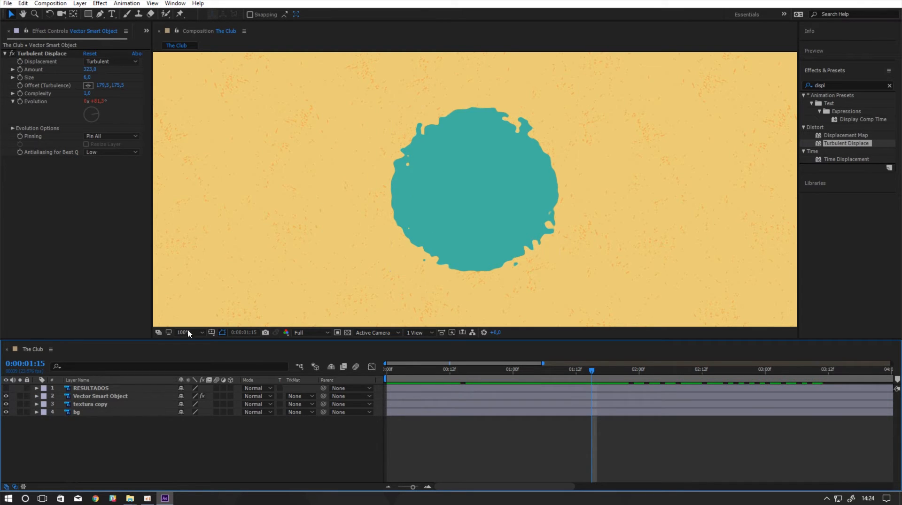
# - Create a white solid layer 300 px wide and 300 px high
pyautogui.rightClick(137, 440)
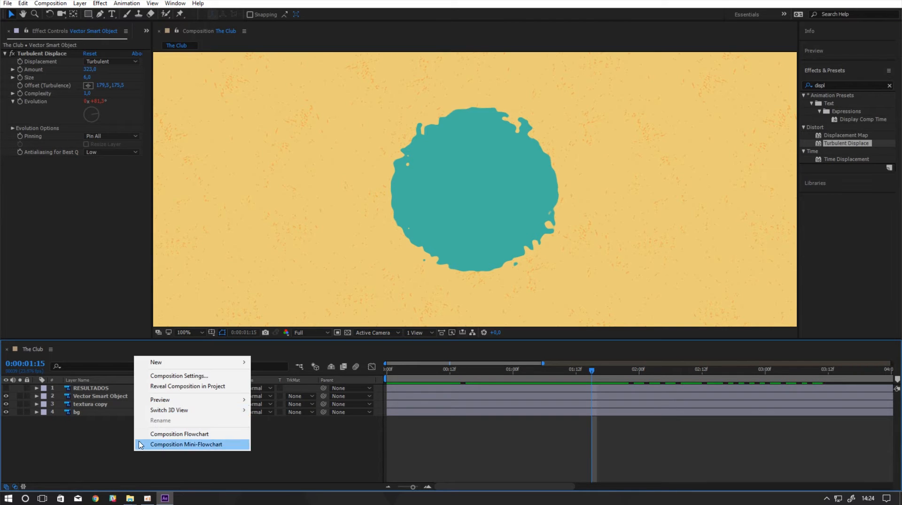
pyautogui.moveTo(188, 363)
pyautogui.click(55, 386)
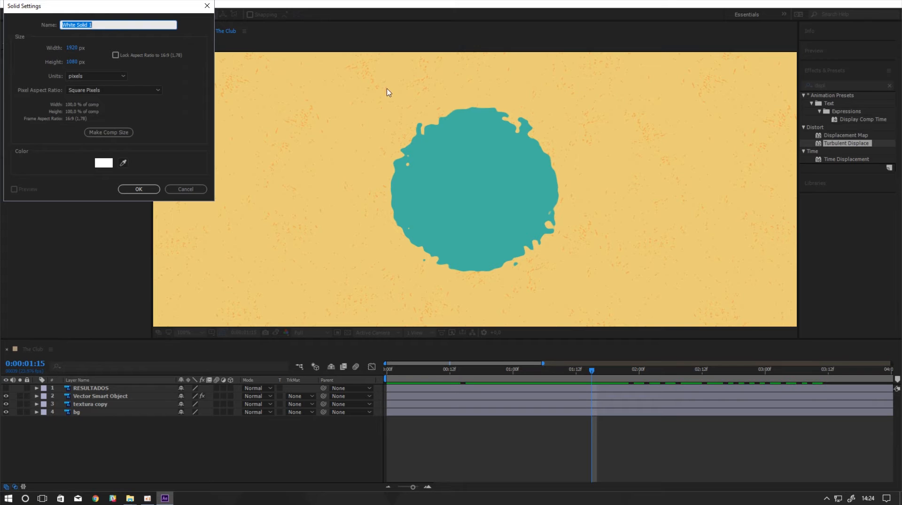
pyautogui.click(71, 48)
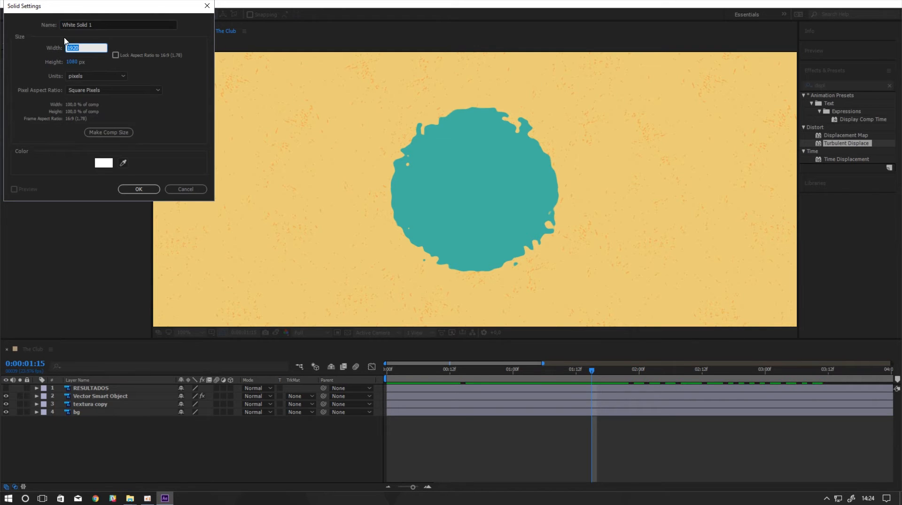
pyautogui.write('300')
pyautogui.press('Tab')
pyautogui.write('300')
pyautogui.press('Return')
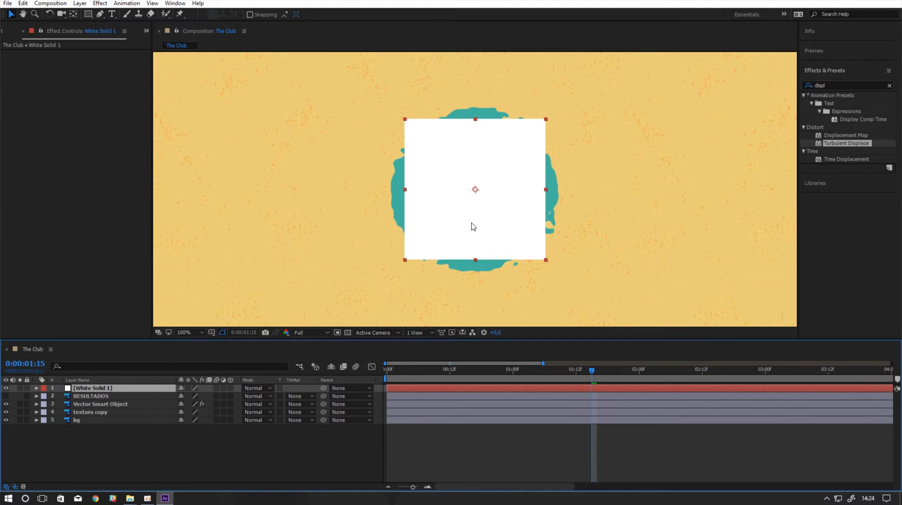
# - Resize the white solid to 500 × 500 px
pyautogui.hotkey('ctrl', 'shift', 'y')
pyautogui.click(74, 48)
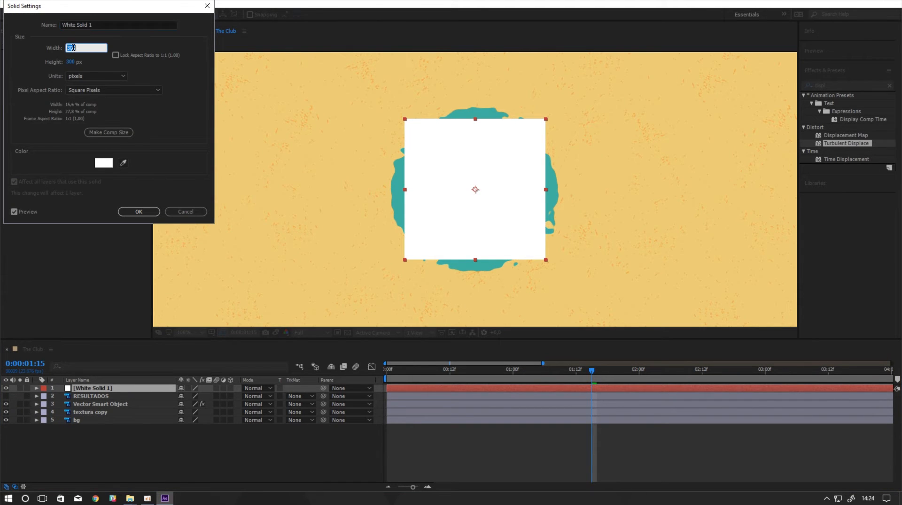
pyautogui.write('500')
pyautogui.press('Tab')
pyautogui.write('500')
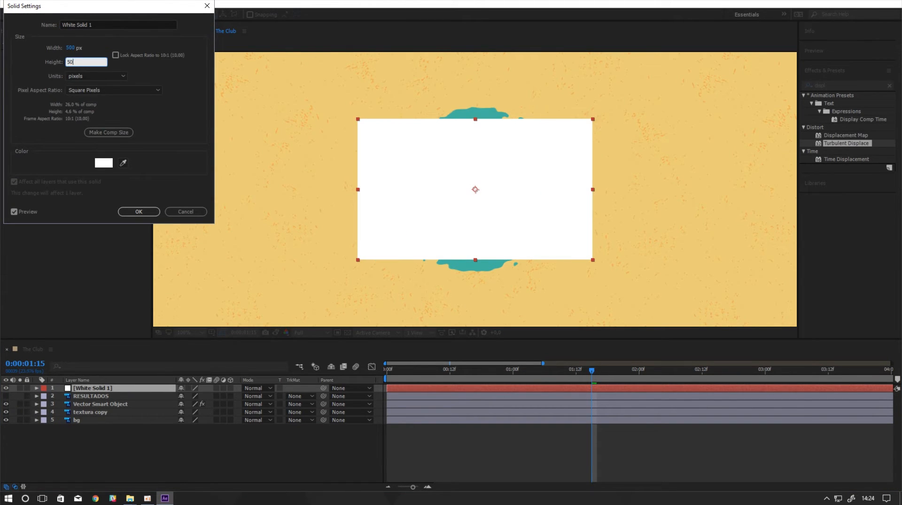
pyautogui.press('Tab')
pyautogui.press('Return')
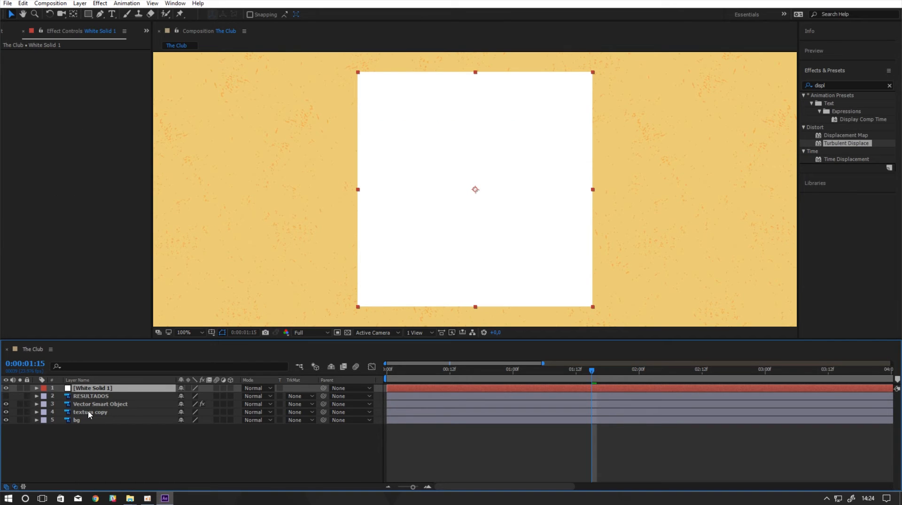
# - Place White Solid 1 directly below the RESULTADOS layer and transfer the Turbulent Displace effect from Vector Smart Object to the solid
pyautogui.moveTo(79, 400); pyautogui.dragTo(88, 398)
pyautogui.click(88, 404)
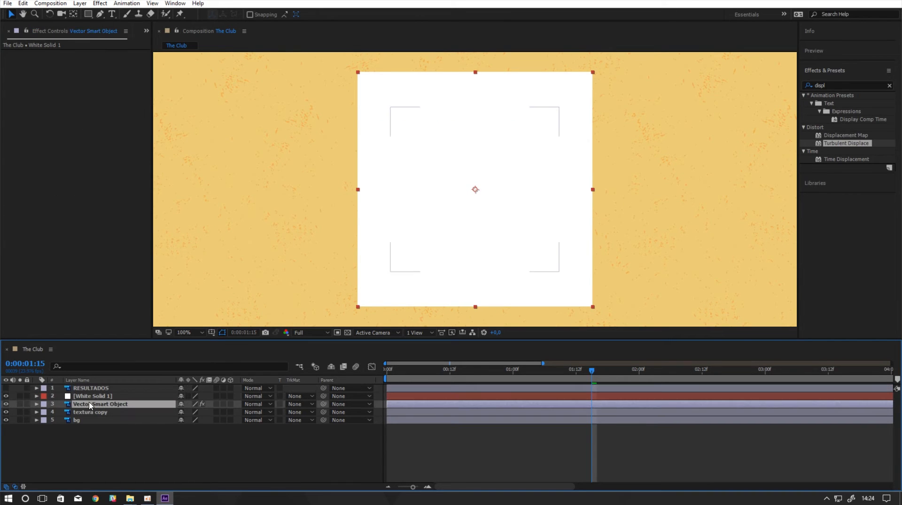
pyautogui.press('u')
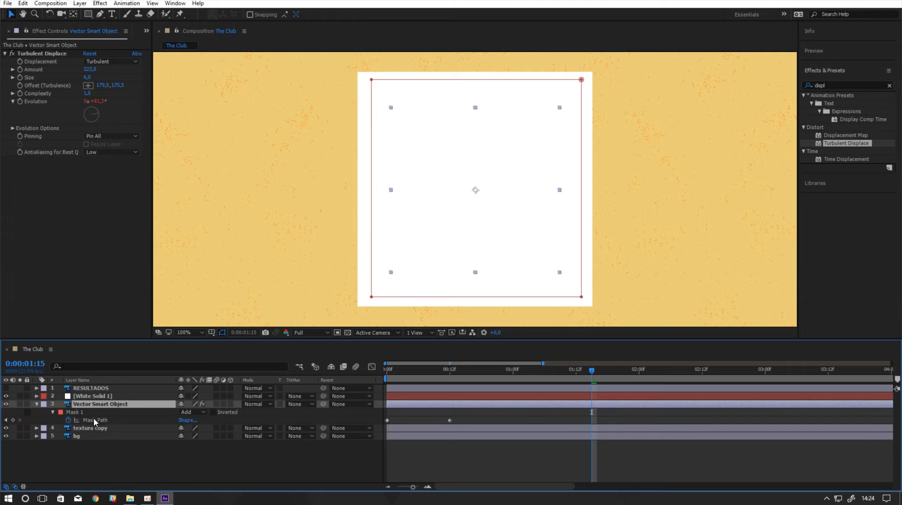
pyautogui.click(39, 56)
pyautogui.click(128, 397)
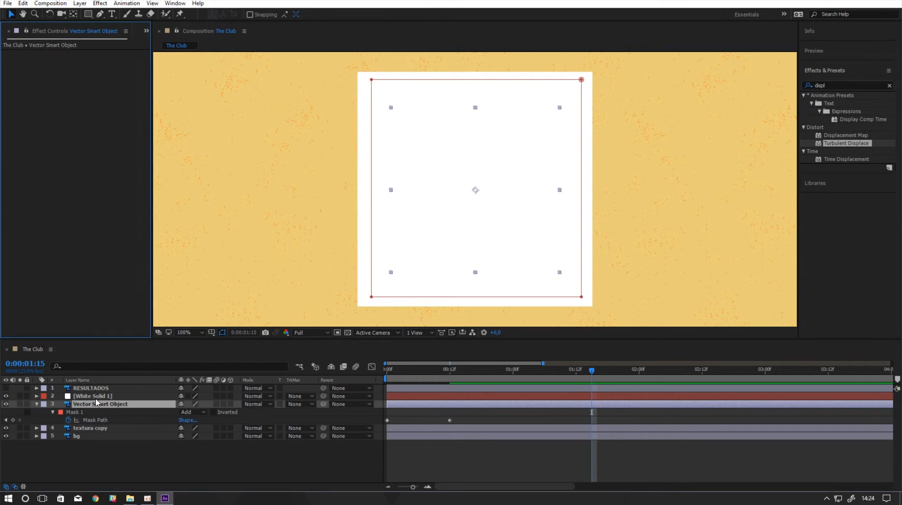
pyautogui.moveTo(97, 398); pyautogui.dragTo(108, 396)
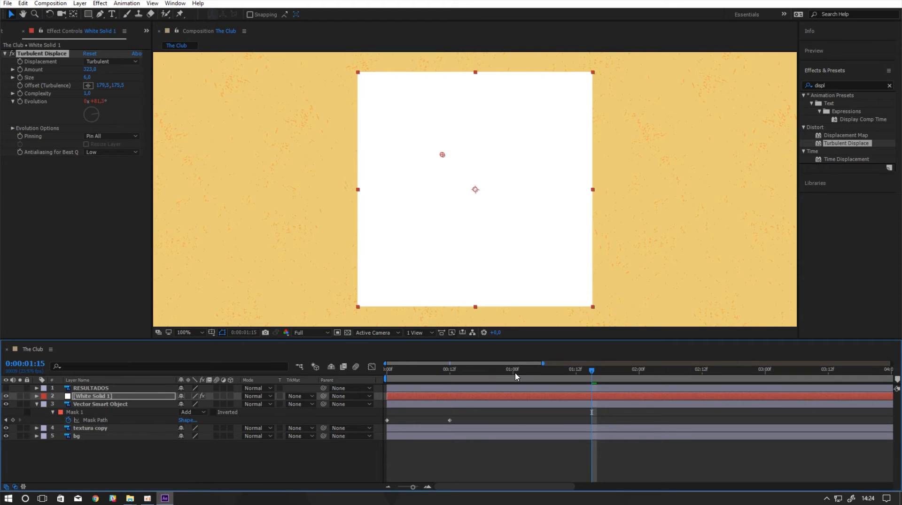
# - Return to frame 0 and transfer the mask from Vector Smart Object to White Solid 1
pyautogui.moveTo(516, 376); pyautogui.dragTo(362, 383)
pyautogui.click(92, 419)
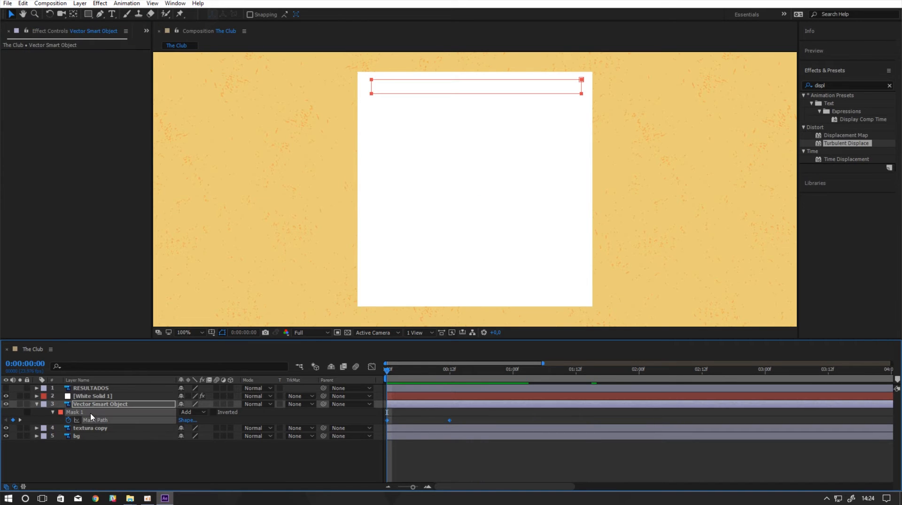
pyautogui.hotkey('ctrl', 'x')
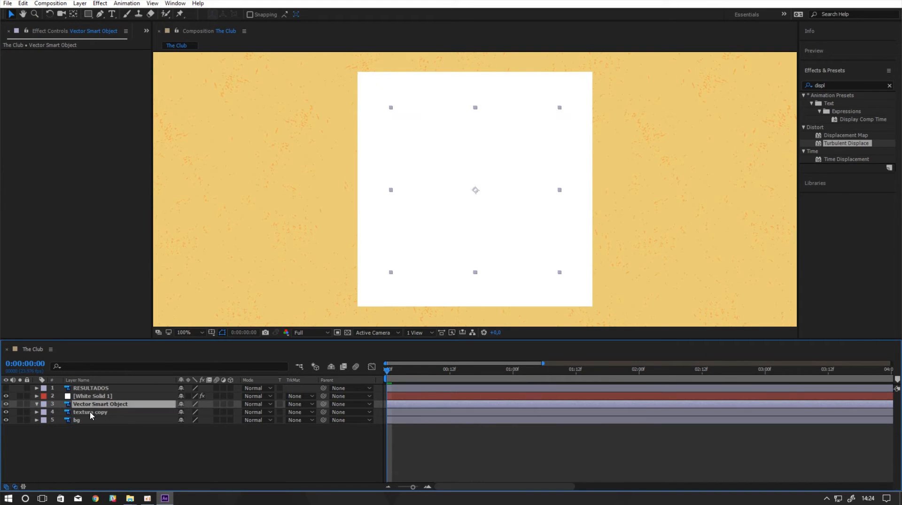
pyautogui.click(94, 398)
pyautogui.hotkey('ctrl', 'v')
pyautogui.press('space')
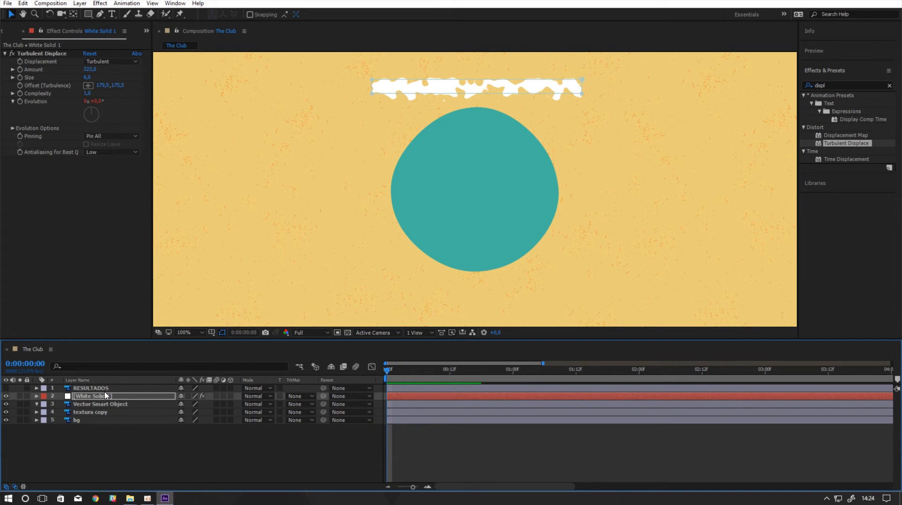
# - Keyframe the white solid's mask path at frames 0 and 12, extending the mask below the circle at frame 12, and preview the reveal
pyautogui.press('m')
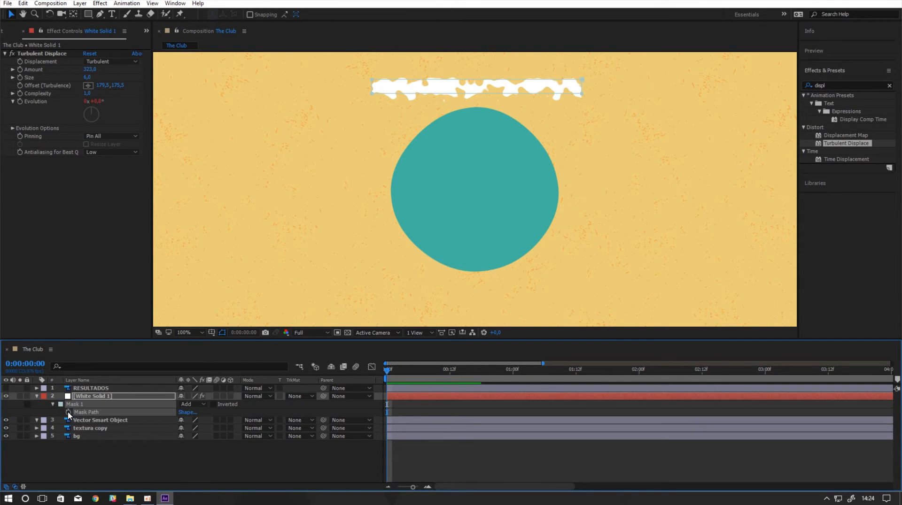
pyautogui.click(68, 412)
pyautogui.moveTo(389, 370); pyautogui.dragTo(450, 371)
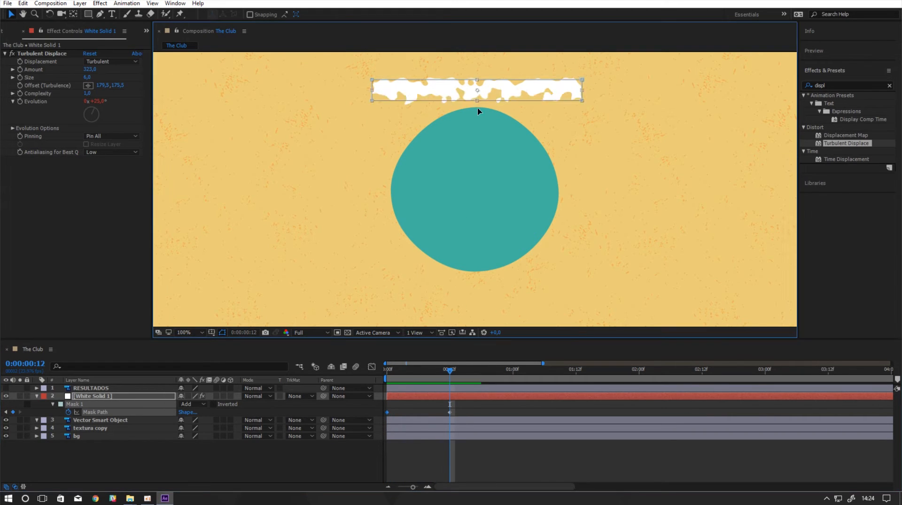
pyautogui.moveTo(476, 110); pyautogui.dragTo(486, 304)
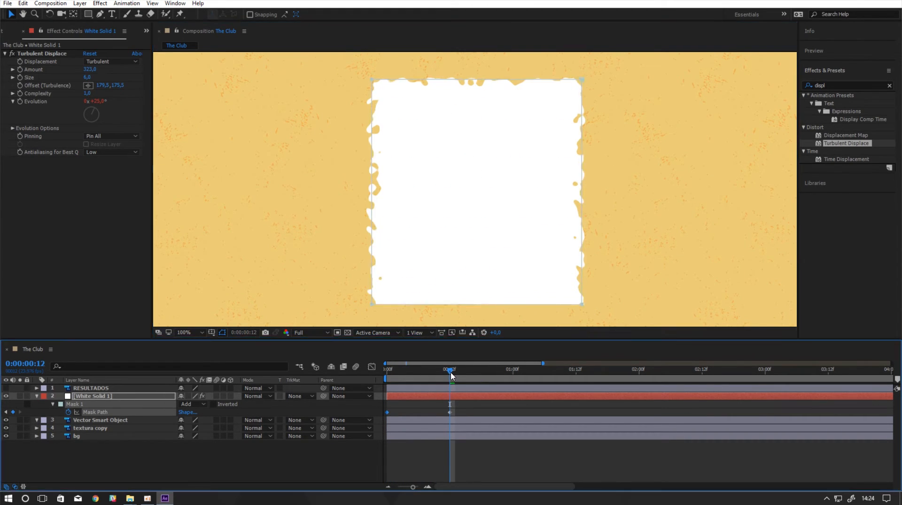
pyautogui.moveTo(449, 380); pyautogui.dragTo(532, 372)
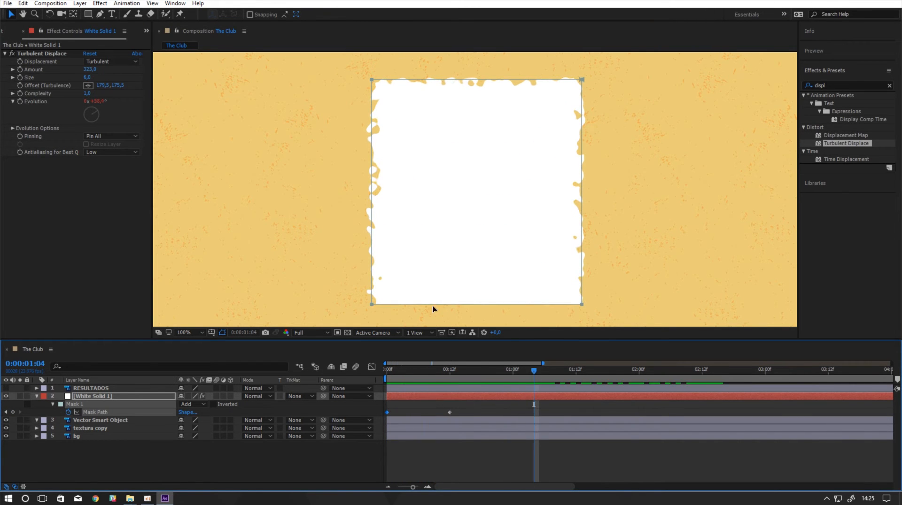
pyautogui.moveTo(462, 379); pyautogui.dragTo(423, 378)
# - Locate the TrkMat column in the timeline and check which timeline columns are enabled
pyautogui.click(99, 425)
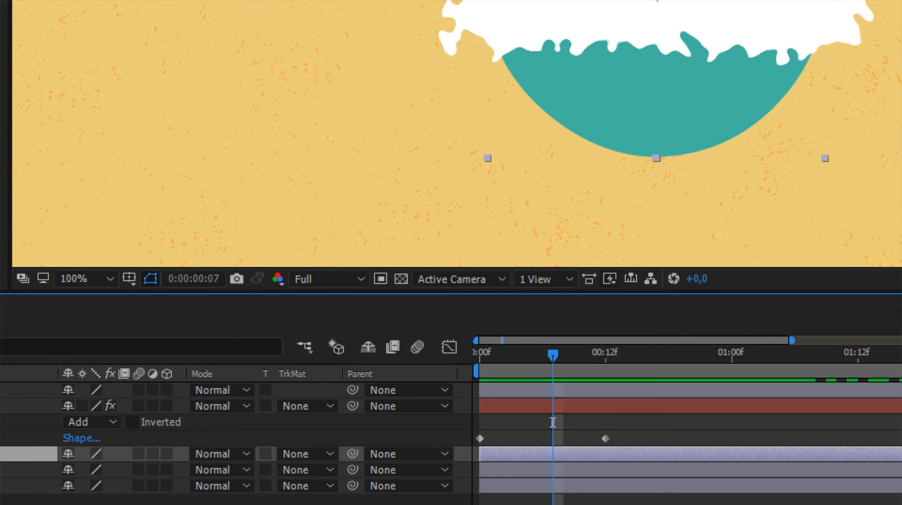
pyautogui.click(311, 393)
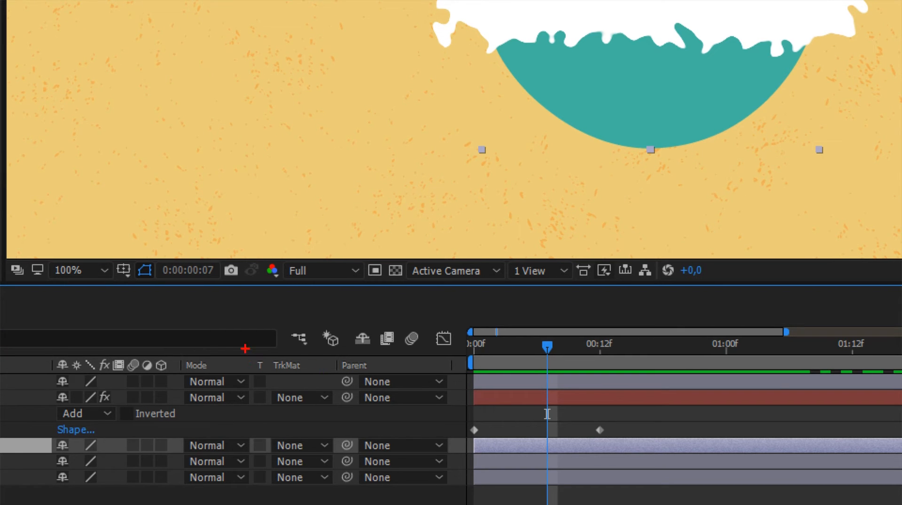
pyautogui.moveTo(251, 351)
pyautogui.mouseDown()
pyautogui.moveTo(260, 469)
pyautogui.moveTo(360, 459)
pyautogui.moveTo(360, 328)
pyautogui.moveTo(219, 342)
pyautogui.mouseUp()
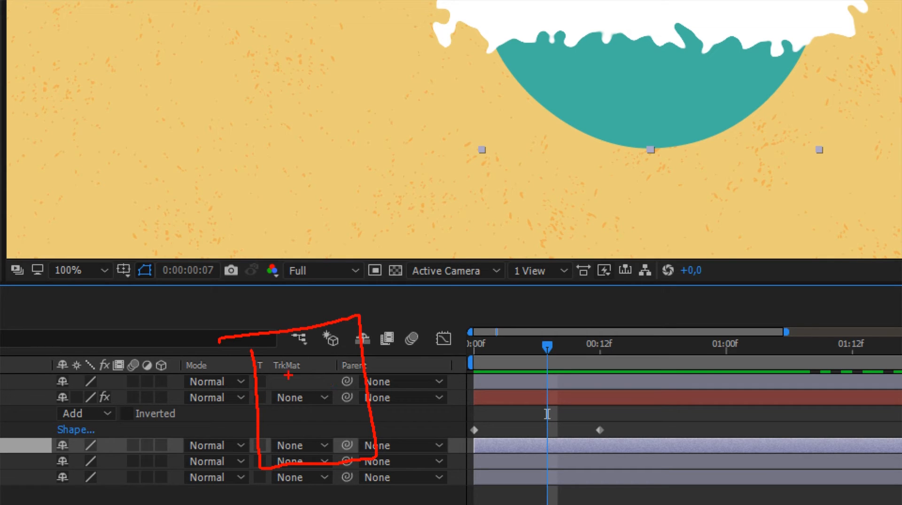
pyautogui.press('Escape')
pyautogui.rightClick(297, 383)
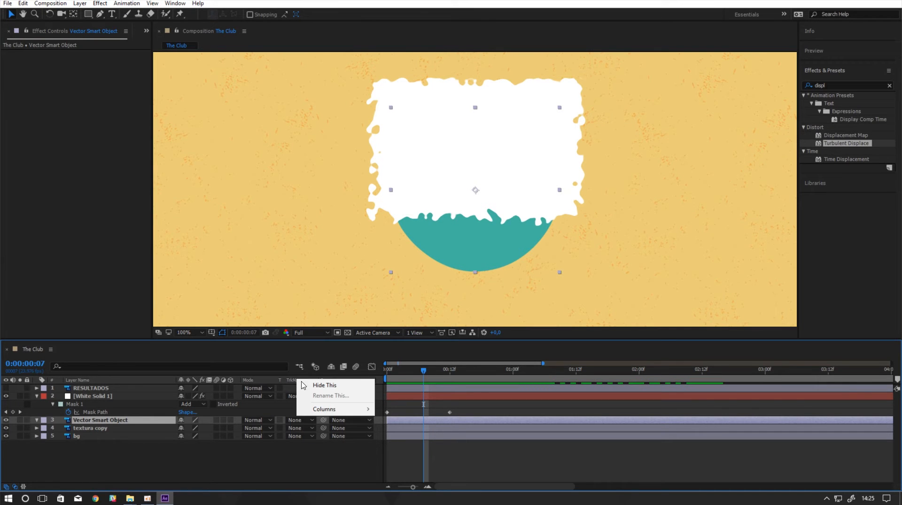
pyautogui.moveTo(328, 409)
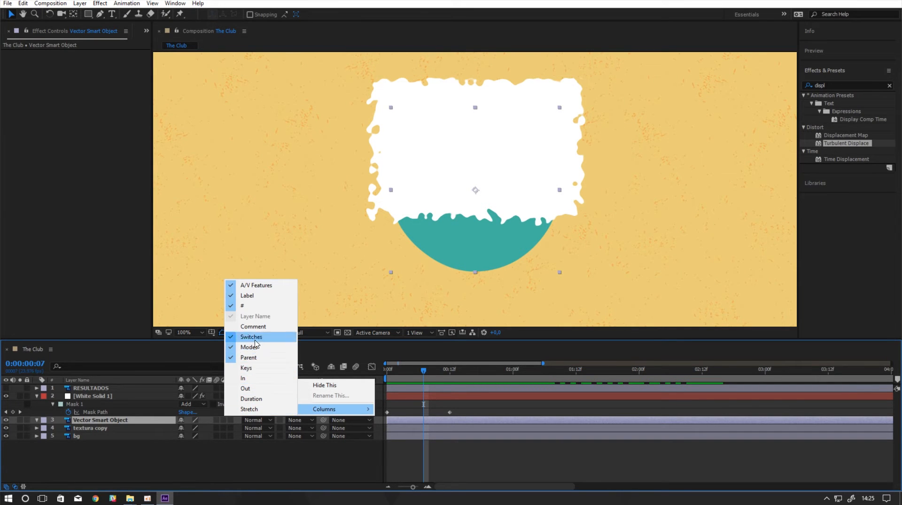
pyautogui.click(157, 461)
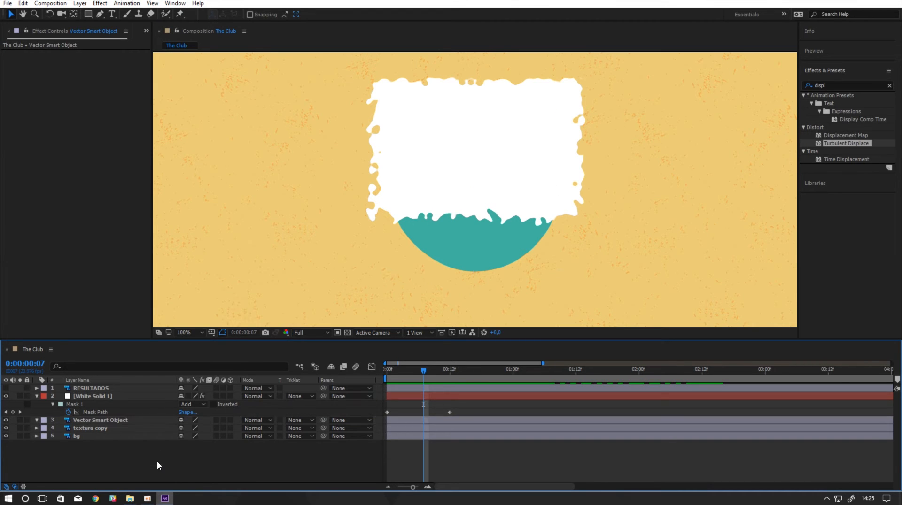
# - Toggle the Transfer Controls columns off and back on, and check the Modes column option
pyautogui.click(15, 488)
pyautogui.click(15, 488)
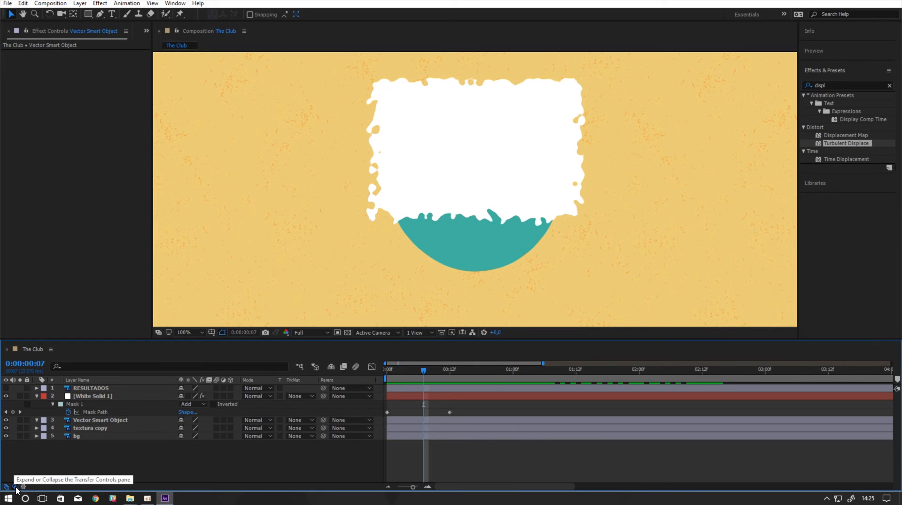
pyautogui.click(283, 395)
pyautogui.rightClick(280, 381)
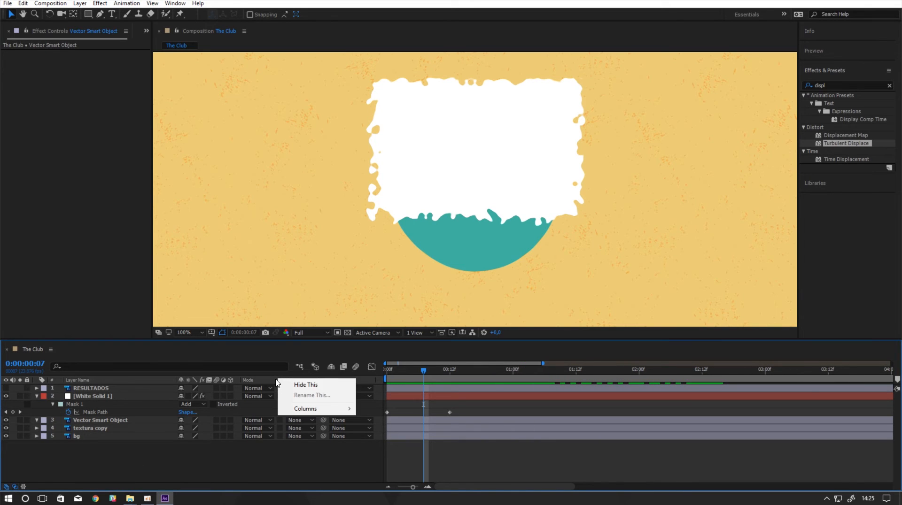
pyautogui.moveTo(304, 410)
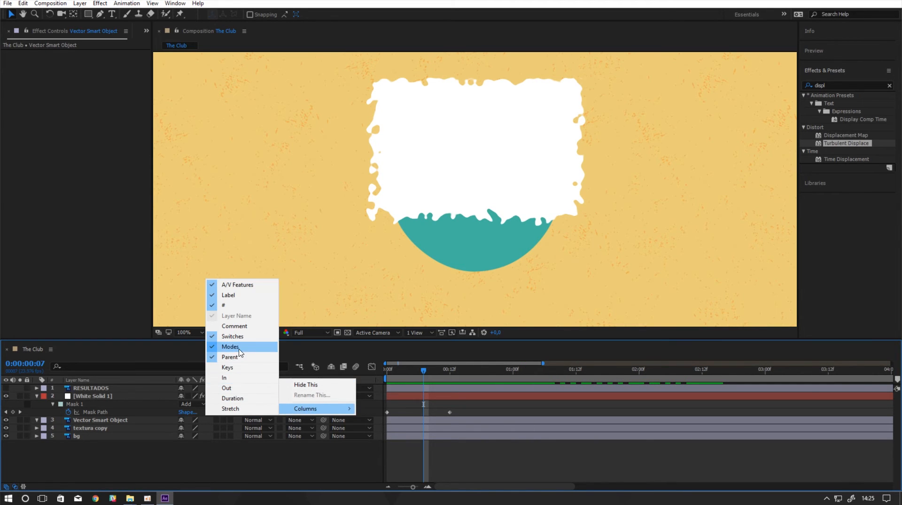
pyautogui.click(264, 452)
# - Set the Vector Smart Object layer's track matte to Alpha Matte "White Solid 1" and scrub through the reveal
pyautogui.click(96, 397)
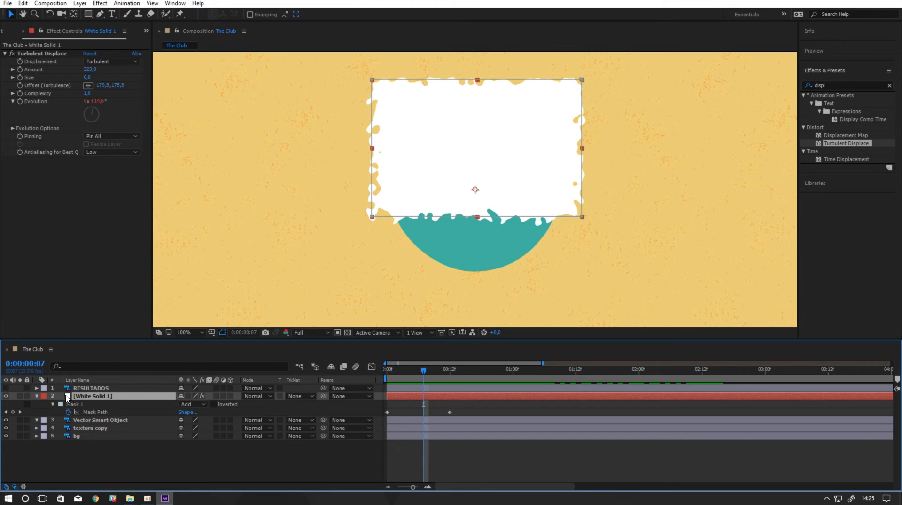
pyautogui.click(76, 421)
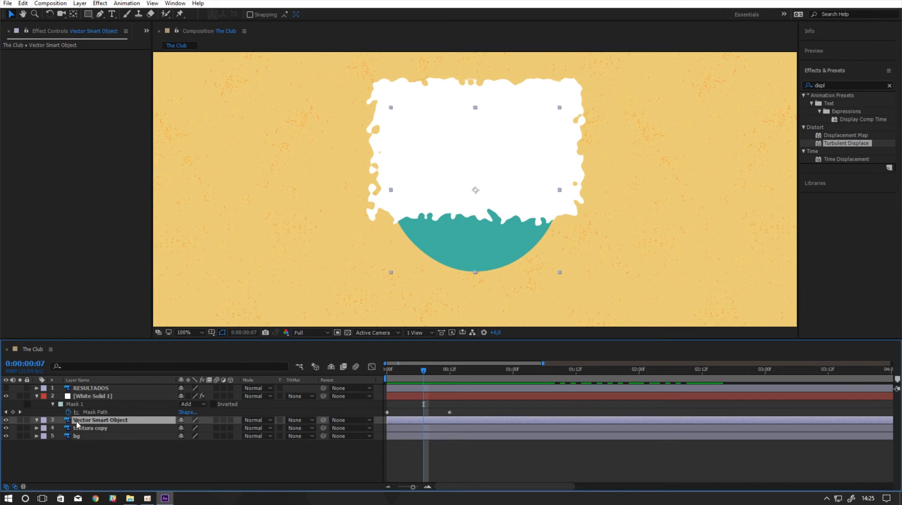
pyautogui.click(297, 421)
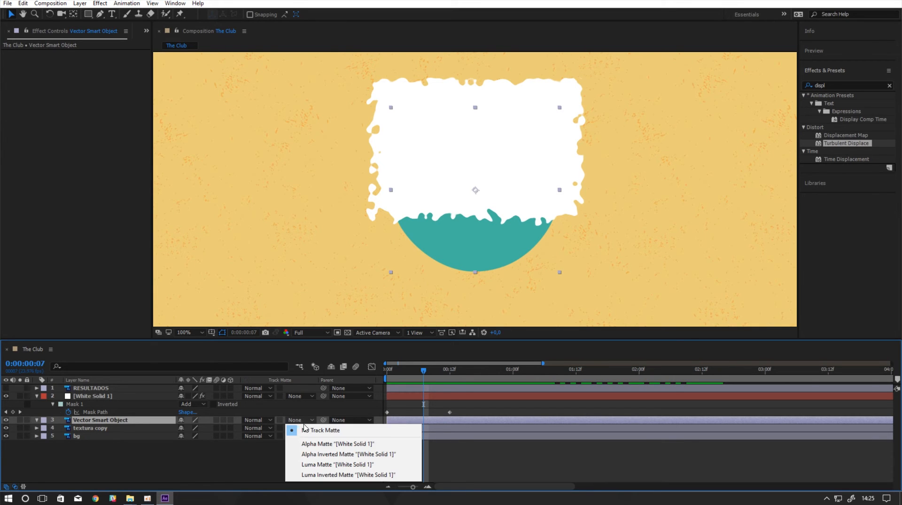
pyautogui.click(325, 444)
pyautogui.moveTo(425, 374); pyautogui.dragTo(398, 378)
pyautogui.moveTo(415, 376)
pyautogui.mouseDown()
pyautogui.moveTo(453, 375)
pyautogui.moveTo(423, 376)
pyautogui.mouseUp()
# - Set the white solid's Turbulent Displace Size to 2 and Amount to 388, and scrub to frame 5
pyautogui.click(105, 397)
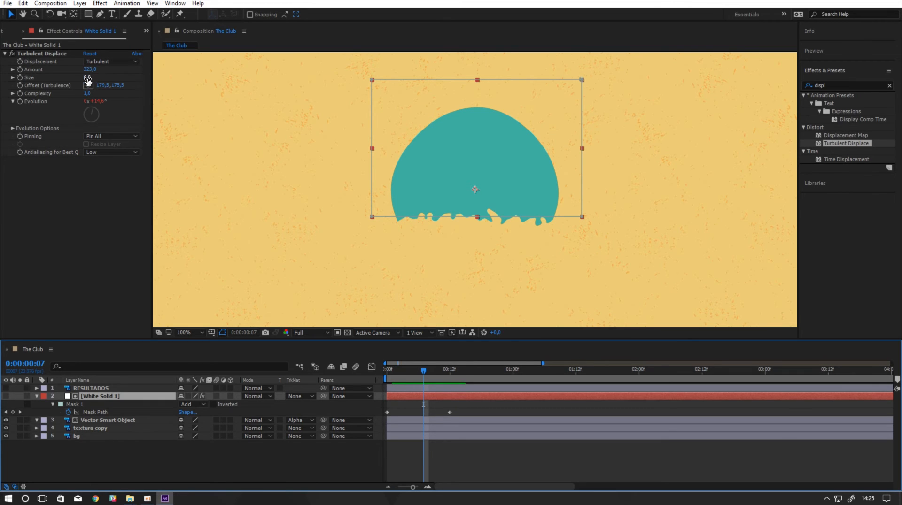
pyautogui.moveTo(87, 80); pyautogui.dragTo(103, 69)
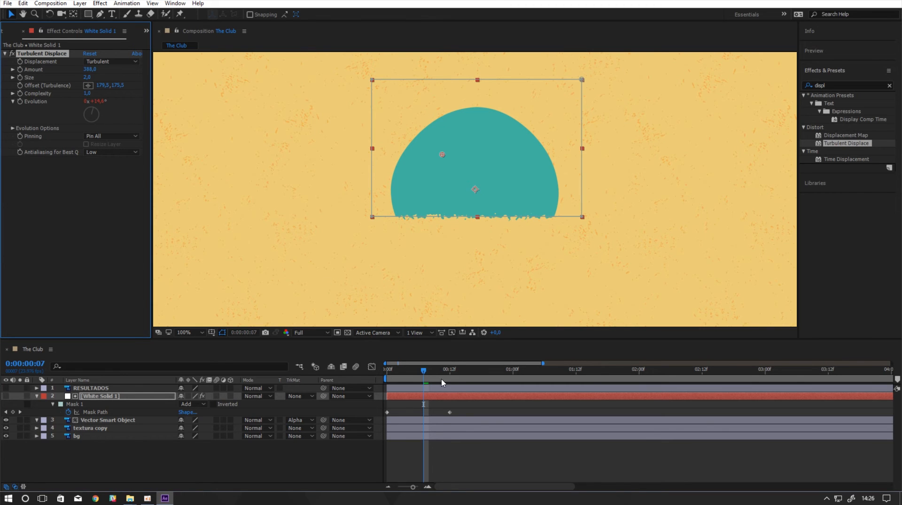
pyautogui.moveTo(423, 372)
pyautogui.mouseDown()
pyautogui.moveTo(402, 373)
pyautogui.moveTo(413, 372)
pyautogui.mouseUp()
# - Make the RESULTADOS layer visible, duplicate White Solid 1, and place the copy directly above RESULTADOS
pyautogui.click(6, 388)
pyautogui.click(103, 397)
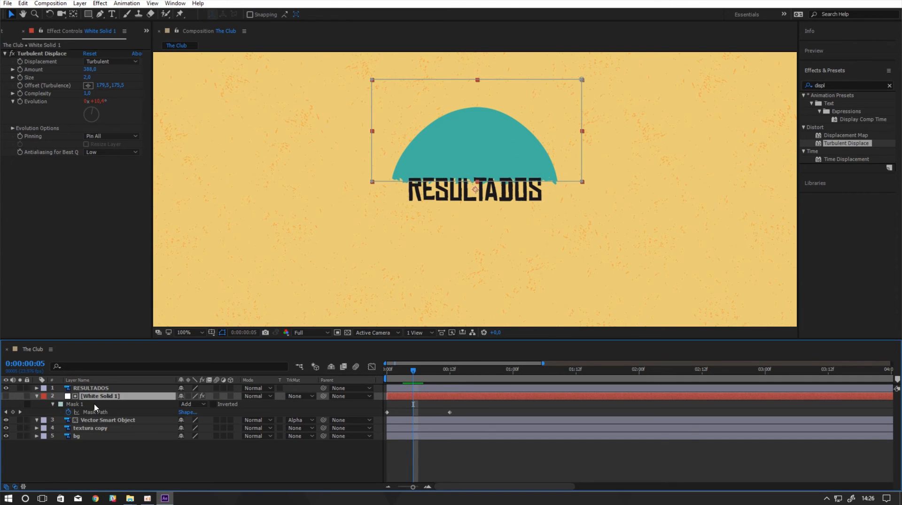
pyautogui.hotkey('ctrl', 'd')
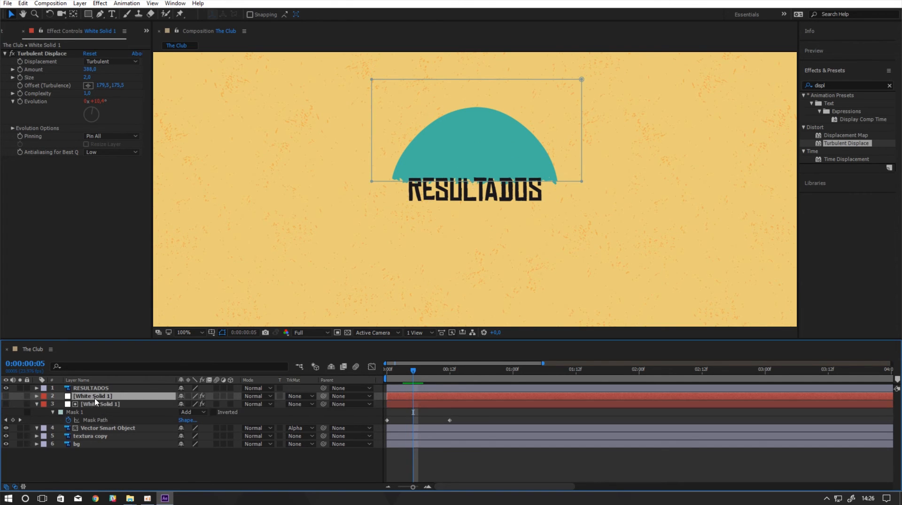
pyautogui.moveTo(95, 386); pyautogui.dragTo(94, 400)
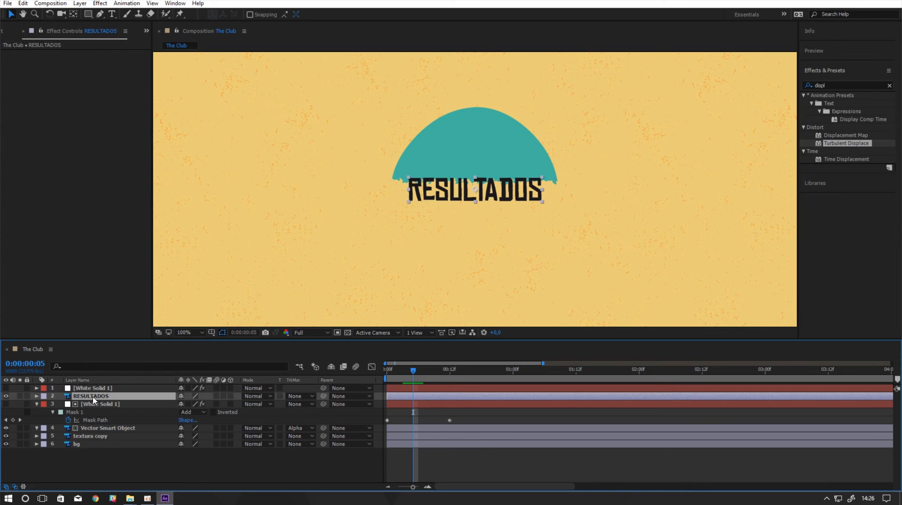
# - Set the RESULTADOS layer's track matte to Alpha Matte "White Solid 1" and scrub through the text reveal
pyautogui.click(301, 396)
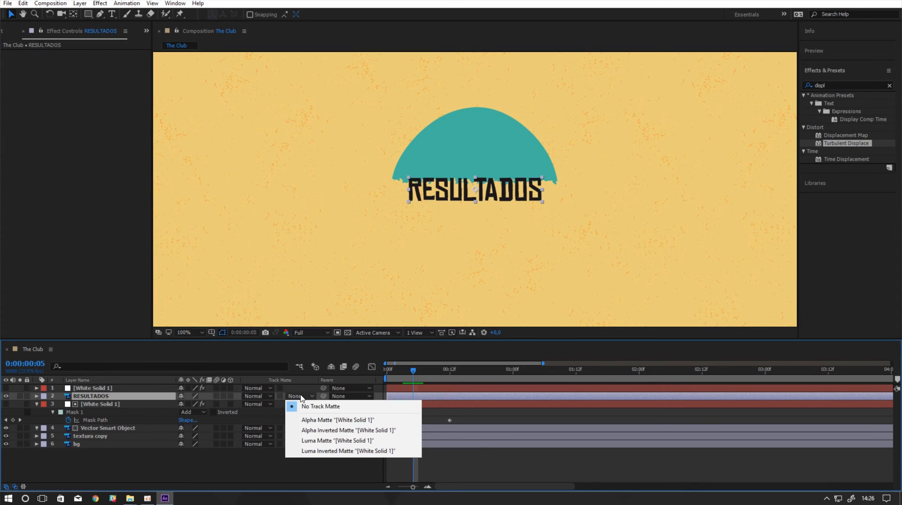
pyautogui.click(317, 420)
pyautogui.moveTo(413, 370)
pyautogui.mouseDown()
pyautogui.moveTo(403, 372)
pyautogui.moveTo(438, 374)
pyautogui.moveTo(412, 372)
pyautogui.mouseUp()
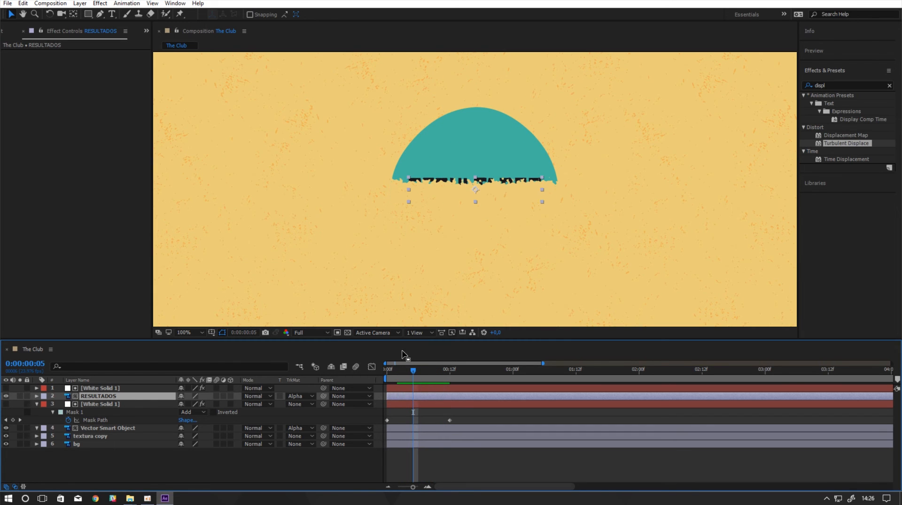
# - Duplicate the Vector Smart Object layer together with its white solid matte and place both copies below the originals
pyautogui.click(96, 429)
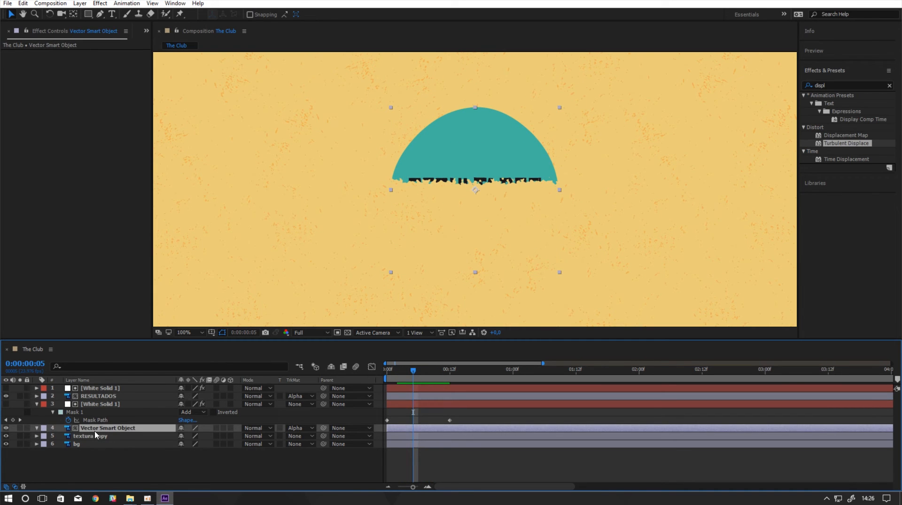
pyautogui.keyDown('ctrl'); pyautogui.click(100, 406); pyautogui.keyUp('ctrl')
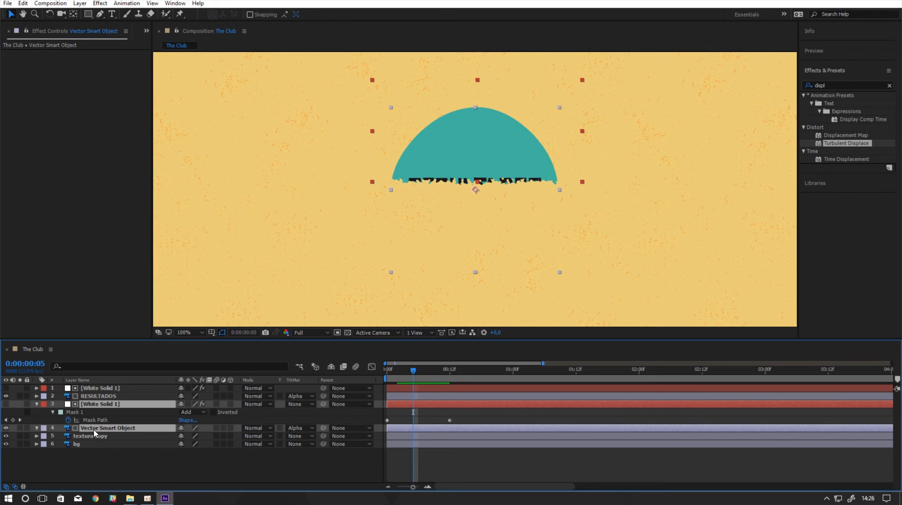
pyautogui.hotkey('ctrl', 'd')
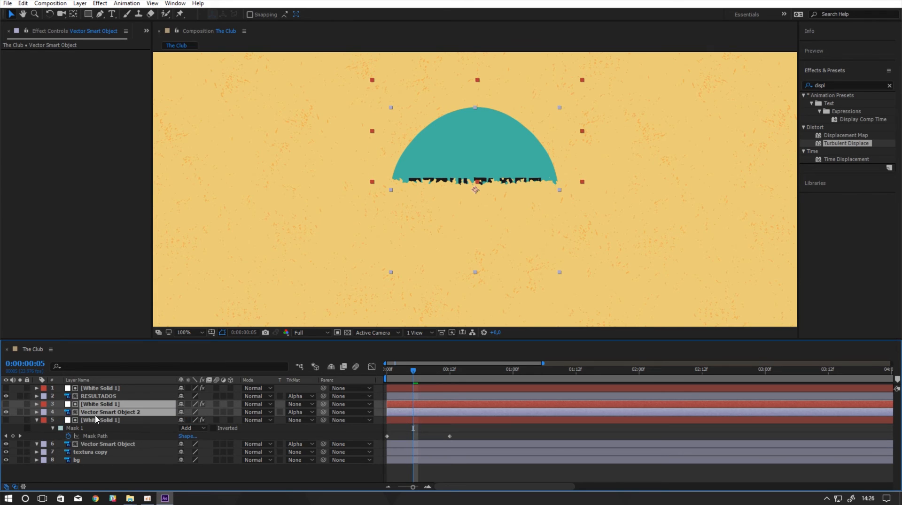
pyautogui.moveTo(97, 415); pyautogui.dragTo(101, 447)
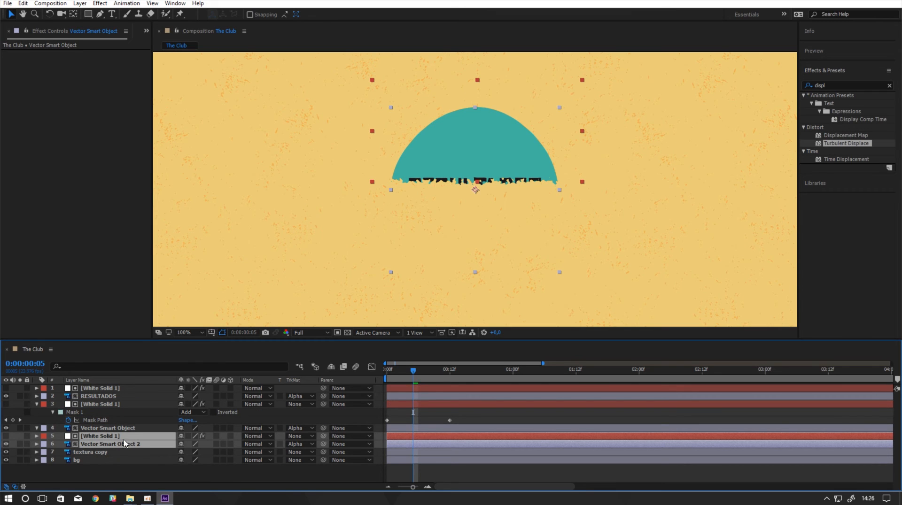
# - Shift the original Vector Smart Object and its white solid matte to start at frame 2, and preview the offset reveal
pyautogui.click(403, 429)
pyautogui.keyDown('shift'); pyautogui.click(403, 405); pyautogui.keyUp('shift')
pyautogui.moveTo(403, 405); pyautogui.dragTo(411, 406)
pyautogui.press('space')
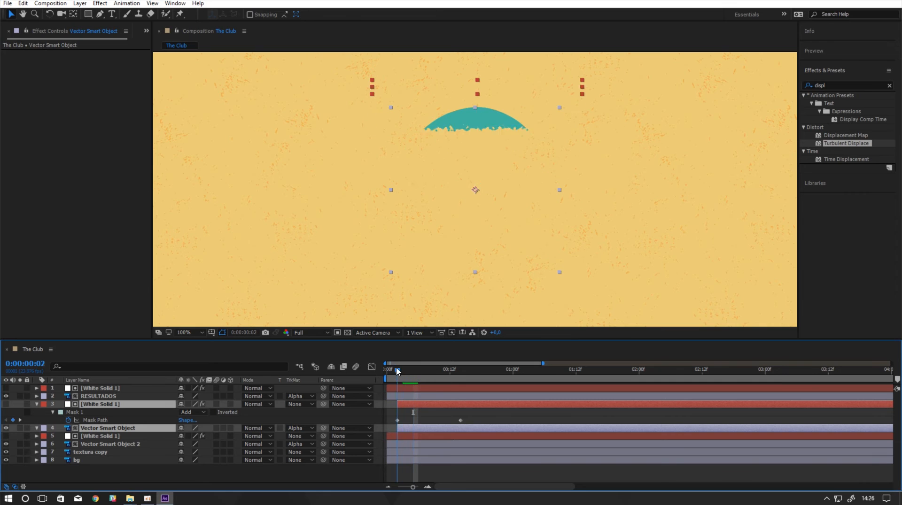
# - Shift RESULTADOS, the original Vector Smart Object and both layers' white solid mattes to start at frame 3
pyautogui.press('space')
pyautogui.moveTo(418, 405); pyautogui.dragTo(398, 376)
pyautogui.click(420, 395)
pyautogui.keyDown('shift'); pyautogui.click(418, 388); pyautogui.keyUp('shift')
# - Find the Fill effect and apply it to the Vector Smart Object 2 layer in its default red
pyautogui.click(408, 436)
pyautogui.click(398, 444)
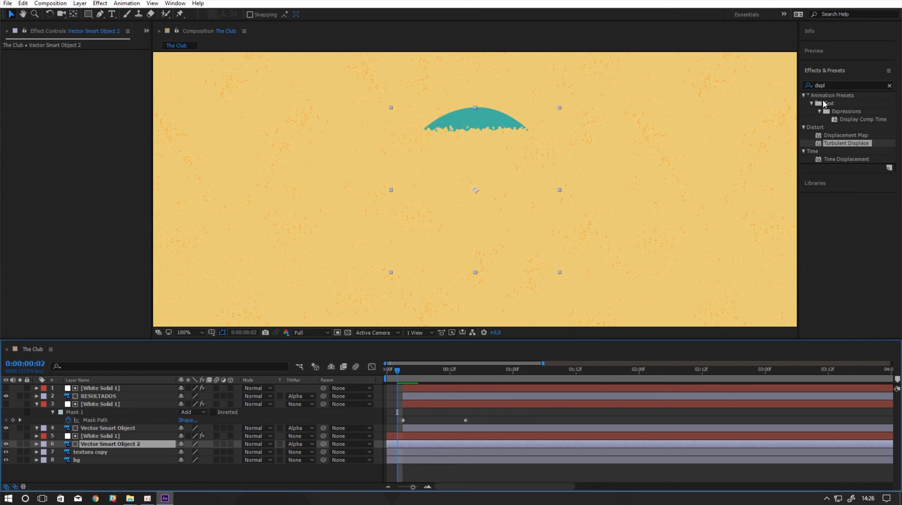
pyautogui.click(829, 87)
pyautogui.write('fill')
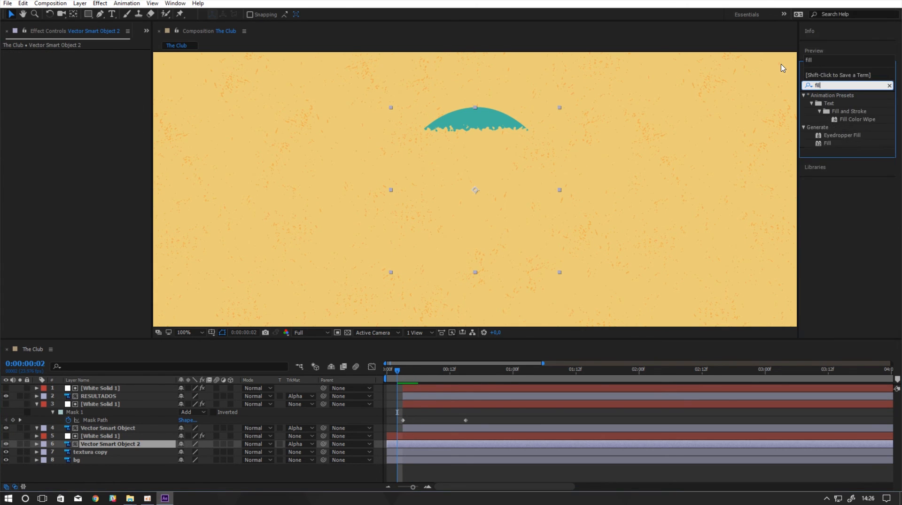
pyautogui.moveTo(828, 143); pyautogui.dragTo(136, 446)
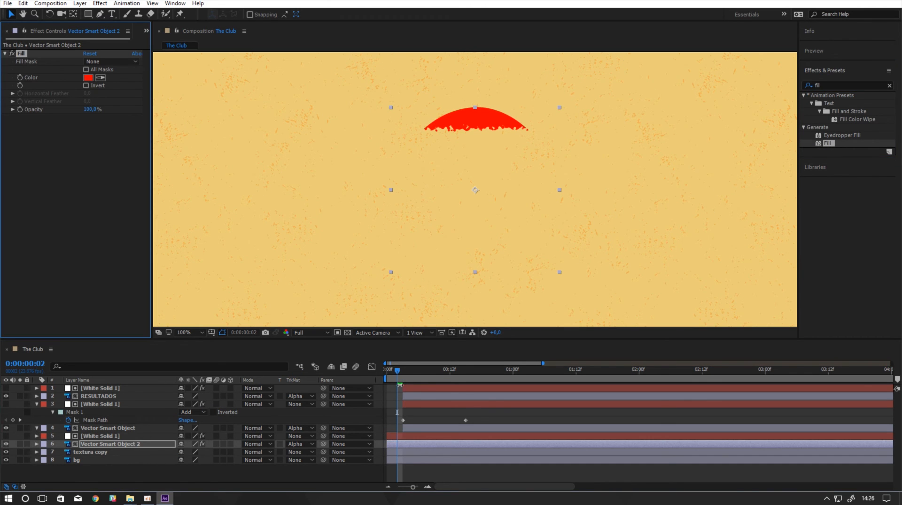
# - Shift Vector Smart Object 2 and its white solid matte to start at frame 2, and preview the red edge of the reveal
pyautogui.moveTo(398, 376); pyautogui.dragTo(424, 376)
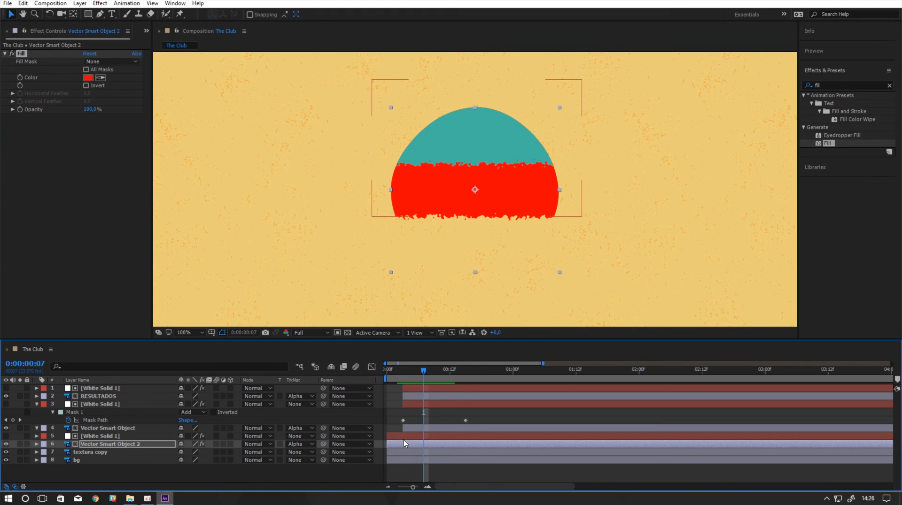
pyautogui.keyDown('shift'); pyautogui.click(404, 437); pyautogui.keyUp('shift')
pyautogui.moveTo(404, 437); pyautogui.dragTo(414, 437)
pyautogui.press('space')
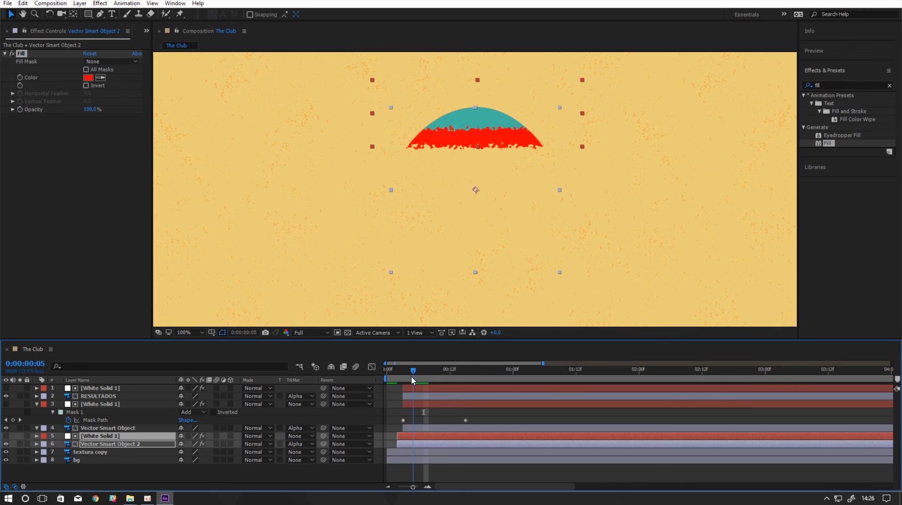
pyautogui.press('space')
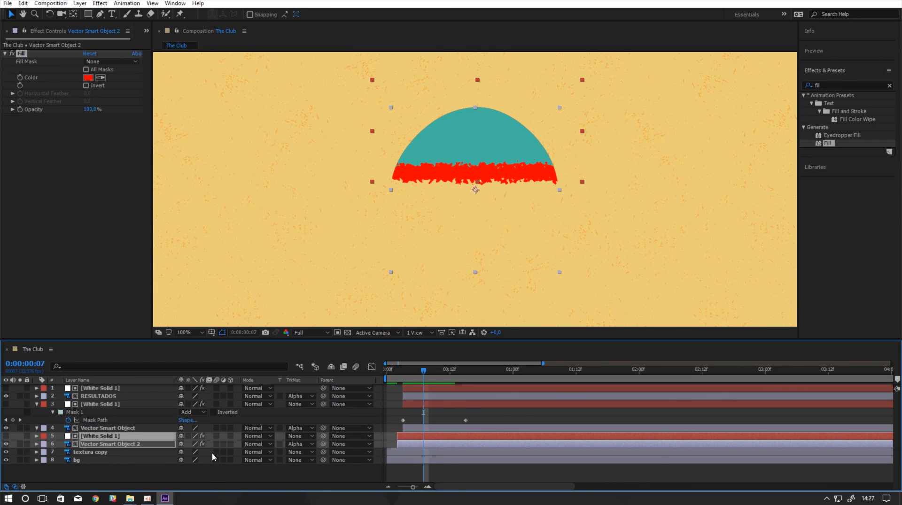
# - Duplicate Vector Smart Object 2 with its white solid matte, place both copies below the originals, and start them at frame 1
pyautogui.click(125, 471)
pyautogui.click(123, 436)
pyautogui.keyDown('shift'); pyautogui.click(125, 445); pyautogui.keyUp('shift')
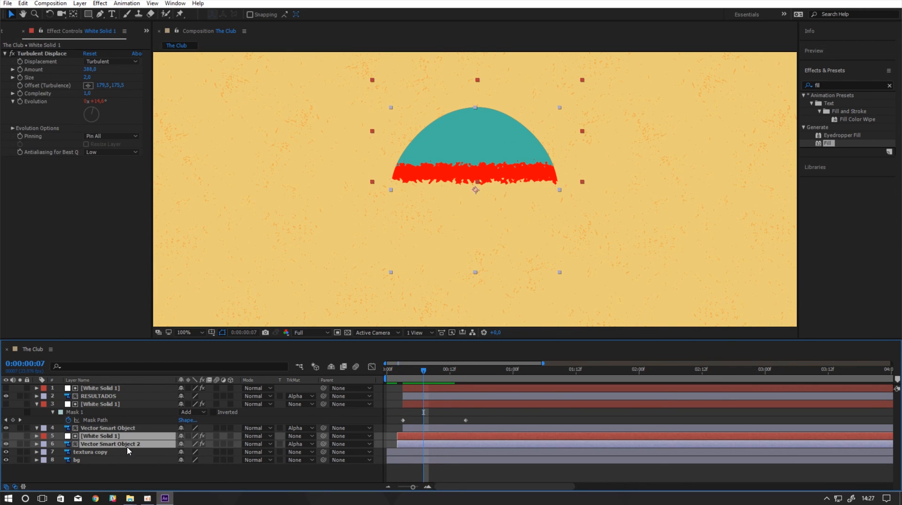
pyautogui.hotkey('ctrl', 'd')
pyautogui.moveTo(108, 448); pyautogui.dragTo(111, 465)
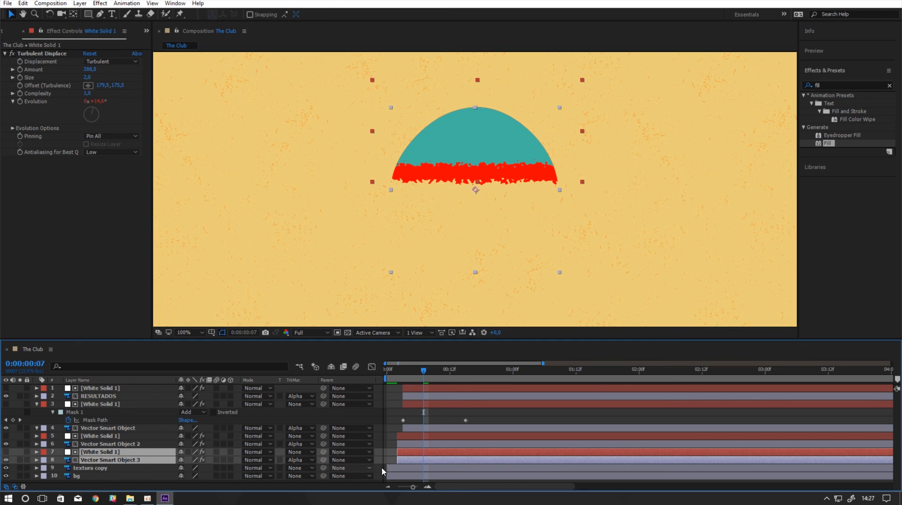
pyautogui.moveTo(423, 460); pyautogui.dragTo(417, 462)
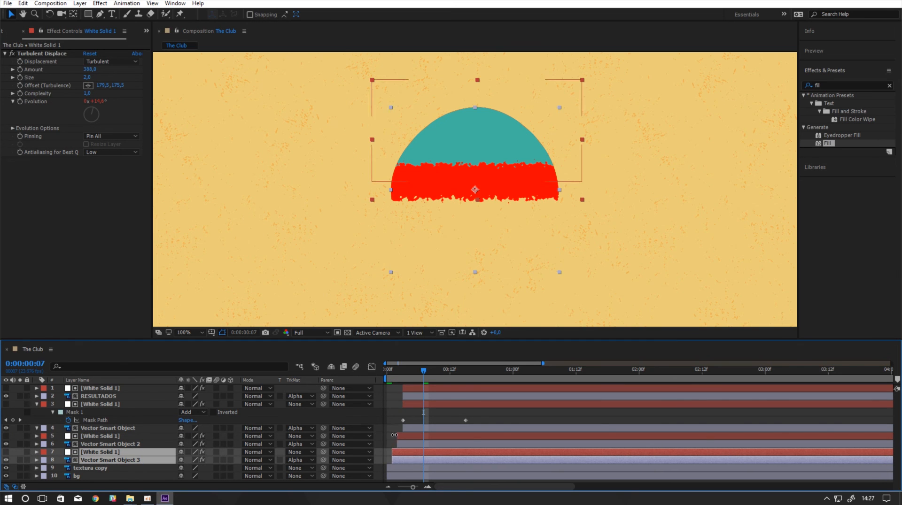
# - Set the Fill color of Vector Smart Object 3 to bright yellow and preview the layered reveal
pyautogui.click(404, 462)
pyautogui.click(88, 77)
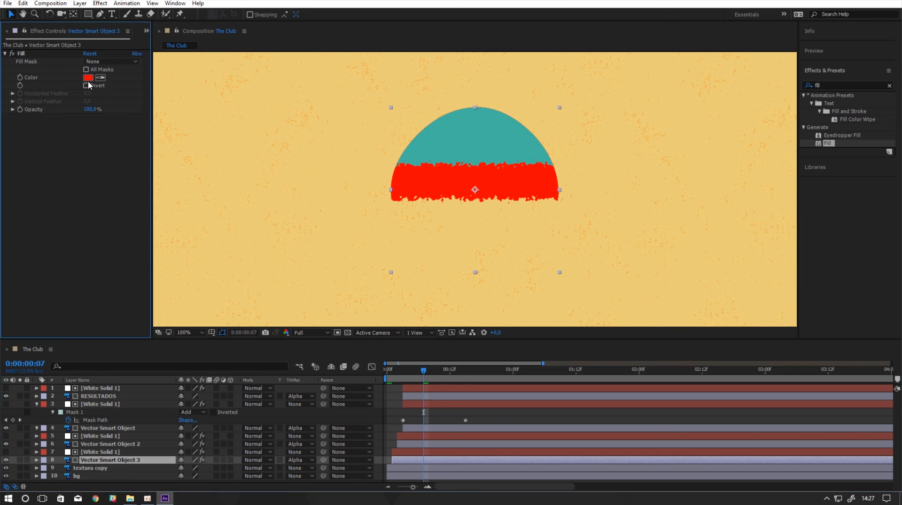
pyautogui.click(146, 121)
pyautogui.click(115, 72)
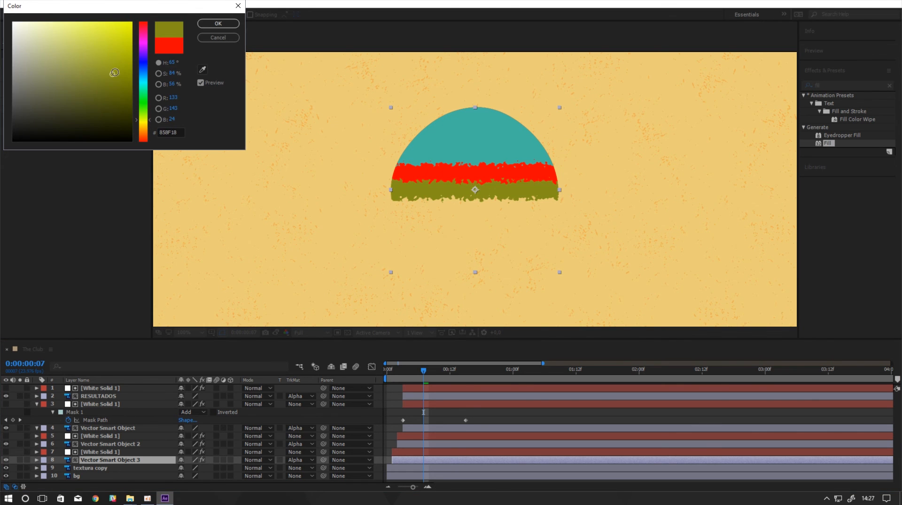
pyautogui.moveTo(146, 128); pyautogui.dragTo(146, 126)
pyautogui.click(132, 23)
pyautogui.click(226, 24)
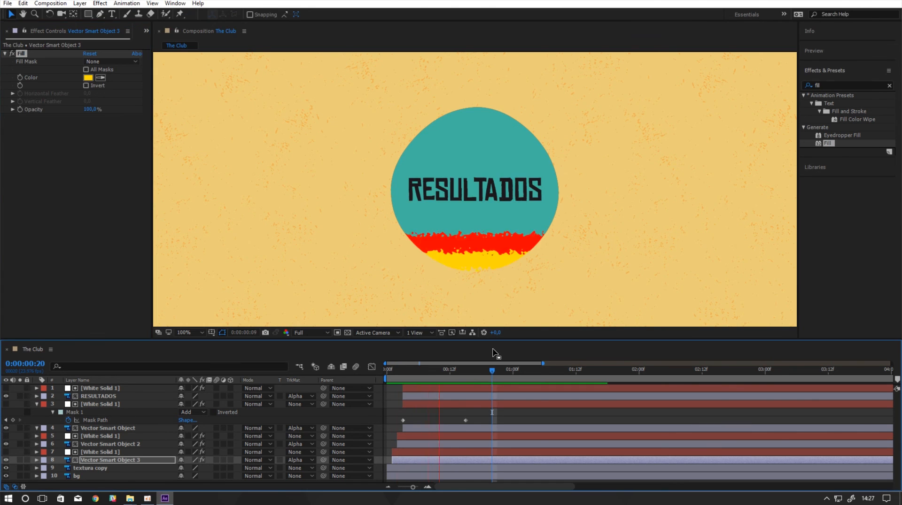
pyautogui.press('space')
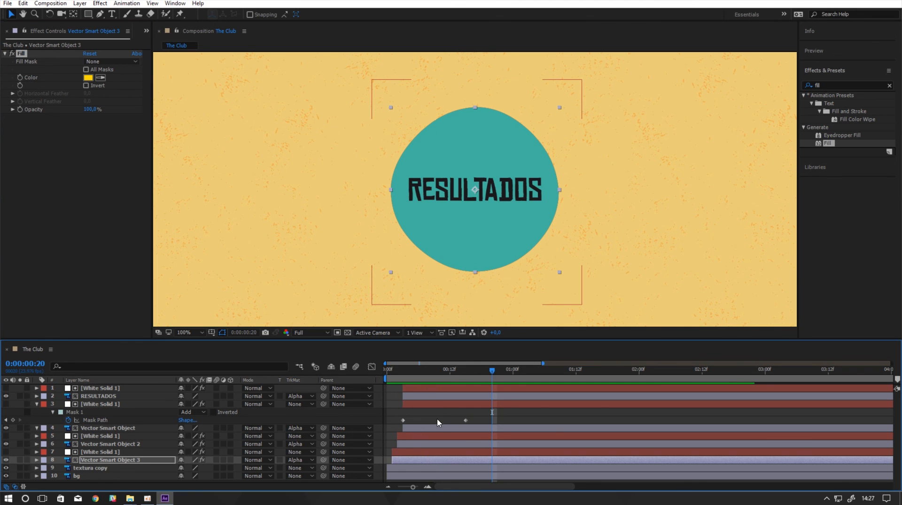
# - Ease the final Mask Path keyframes of the three circle mattes, move them one frame later, and preview the reveal
pyautogui.keyDown('shift'); pyautogui.click(435, 405); pyautogui.keyUp('shift')
pyautogui.press('m')
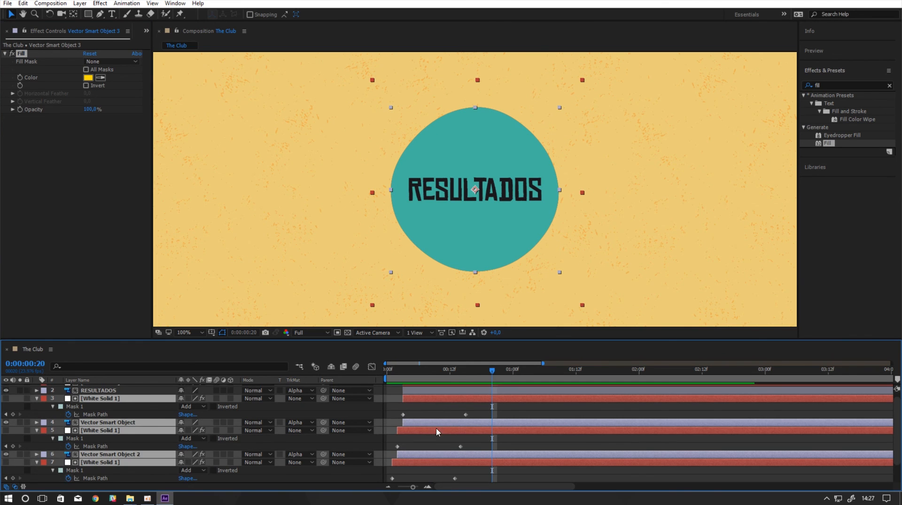
pyautogui.click(453, 411)
pyautogui.moveTo(453, 403); pyautogui.dragTo(471, 420)
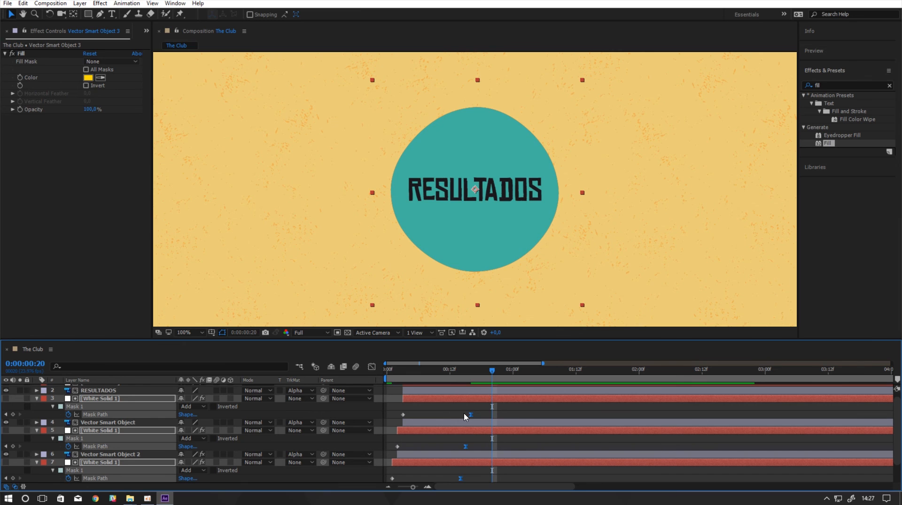
pyautogui.press('space')
pyautogui.press('space')
pyautogui.press('space')
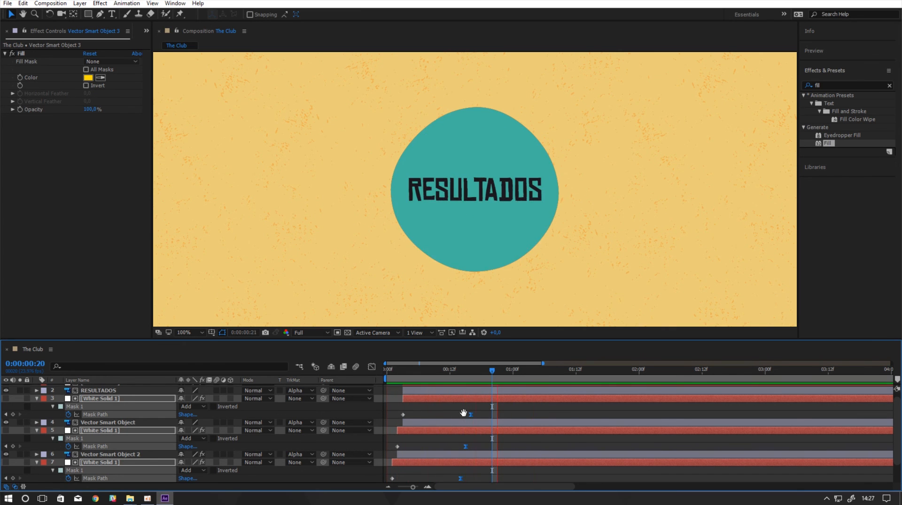